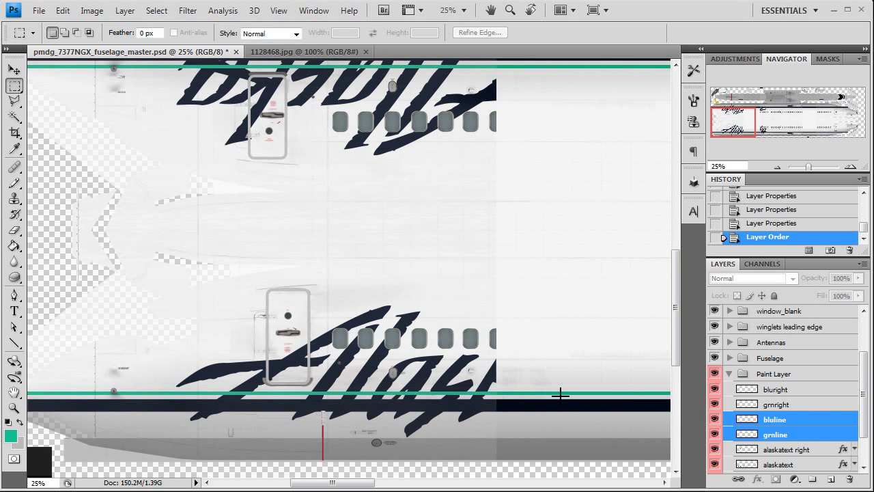
Toggle the grnline, grnright and blurlight layers to identify each cheatline stripe.
click(788, 420)
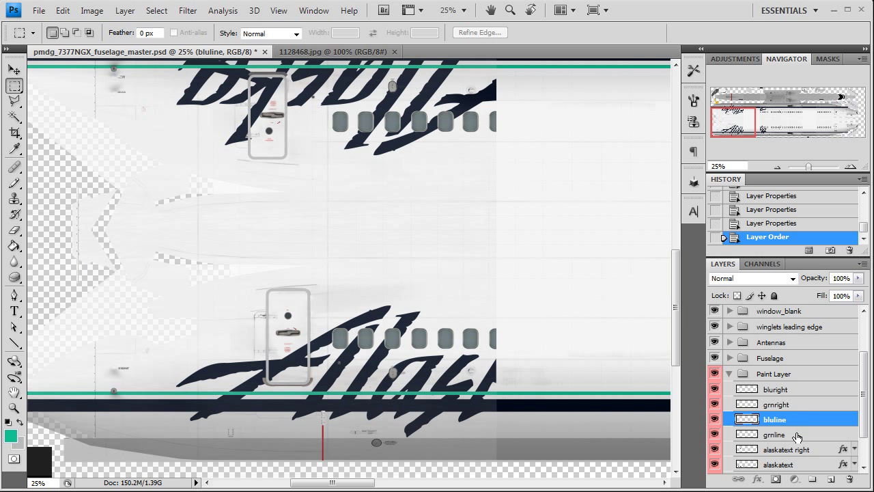
click(795, 437)
click(714, 435)
click(714, 435)
click(714, 435)
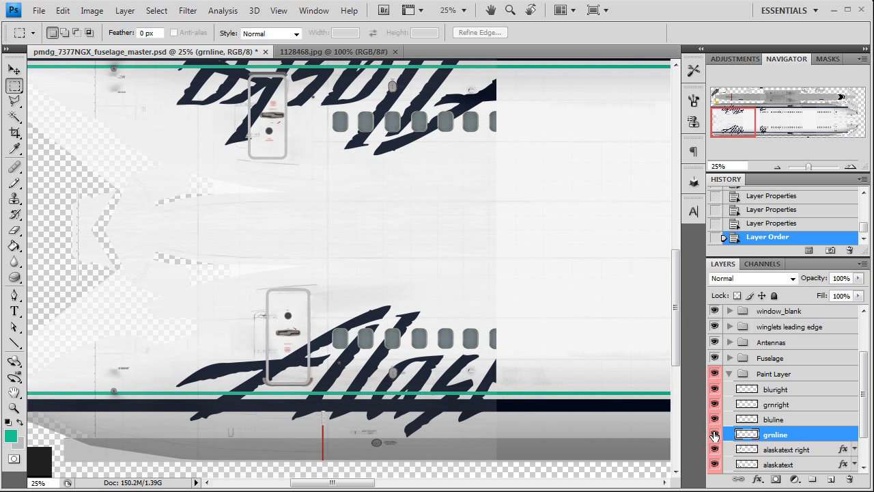
click(777, 404)
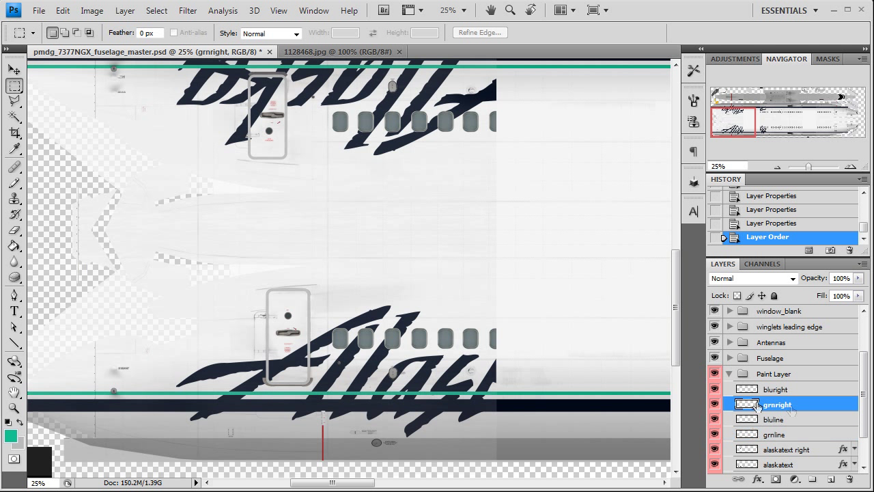
click(714, 404)
click(714, 404)
click(714, 389)
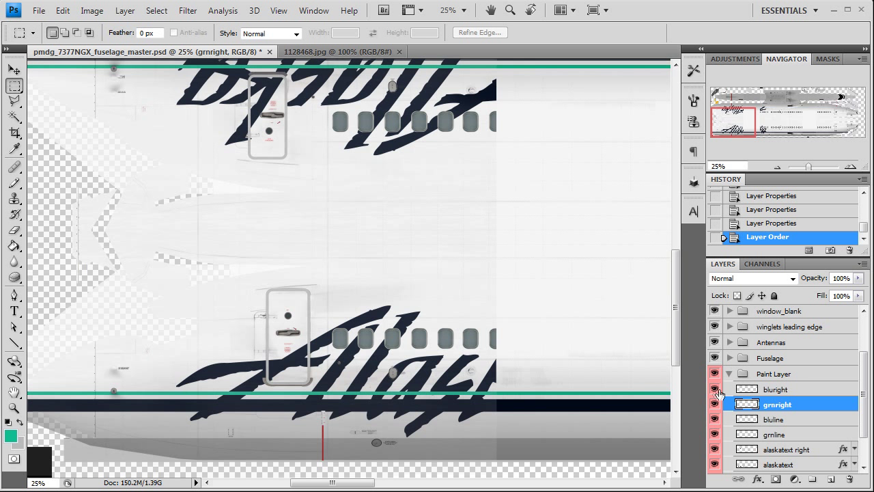
click(810, 393)
click(812, 406)
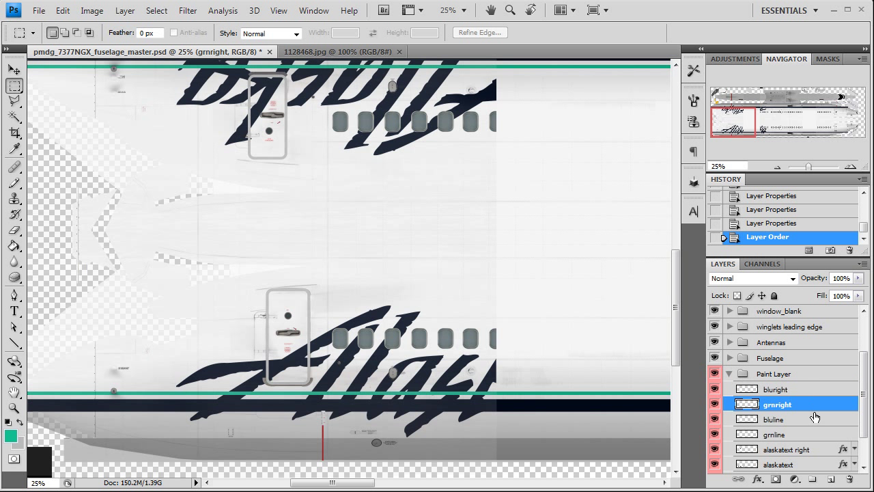
Merge grnline into bluline and toggle the merged layer to check it.
click(814, 422)
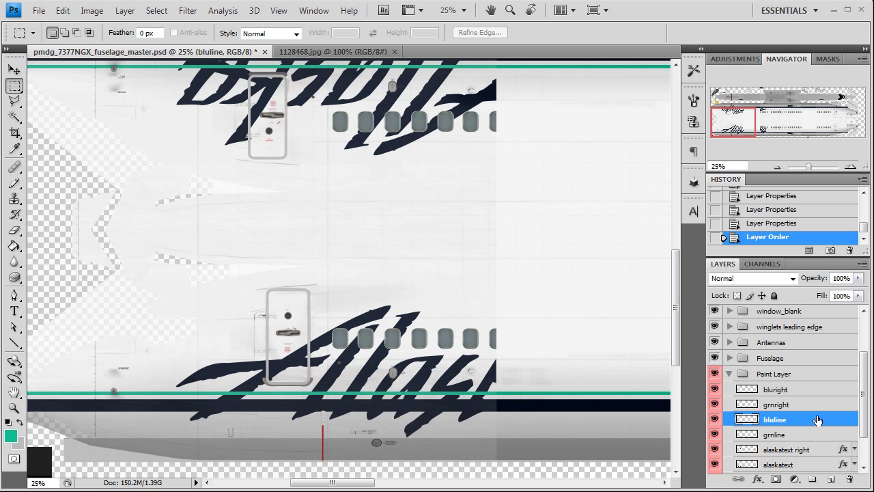
shift+click(802, 435)
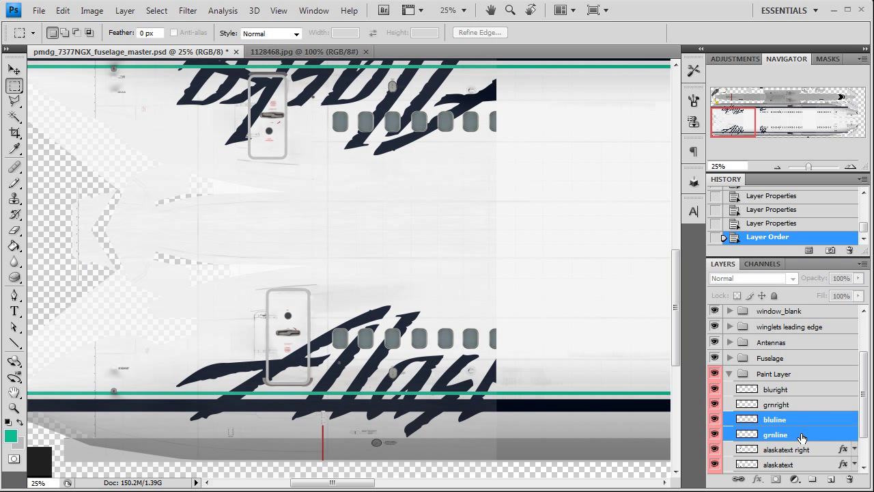
right_click(802, 434)
click(835, 395)
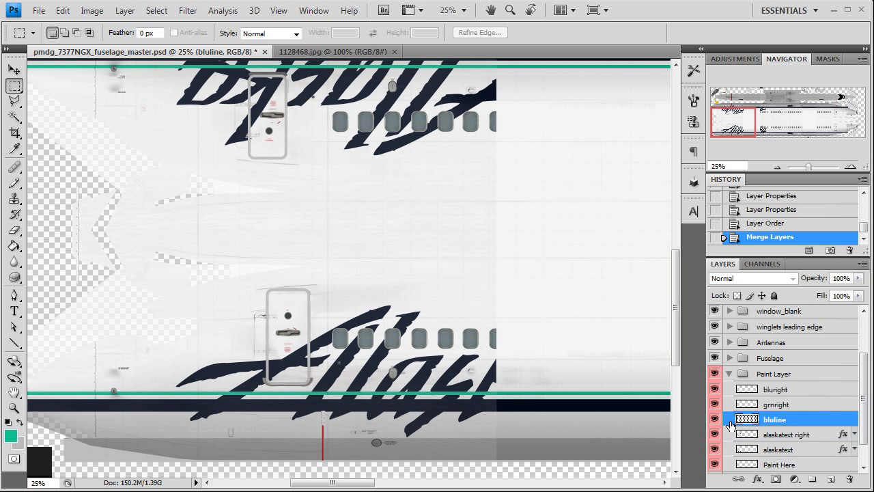
click(714, 420)
click(714, 419)
Merge grnright into blurlight.
click(797, 404)
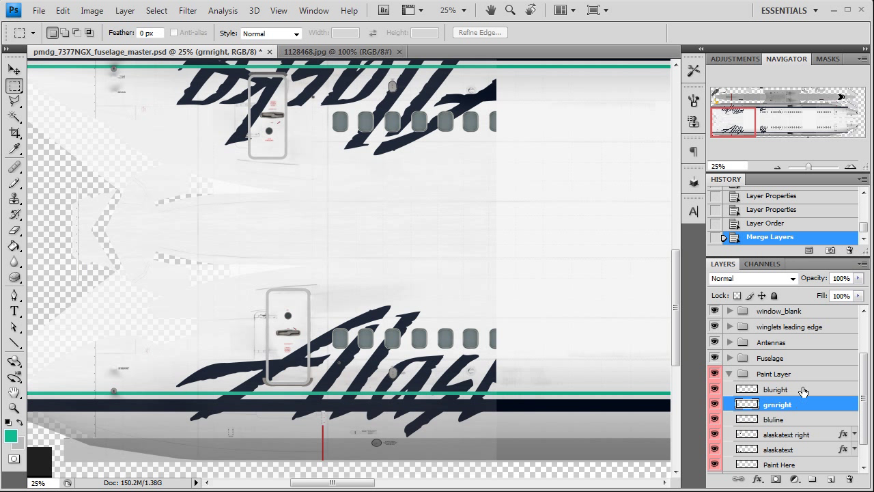
shift+click(797, 389)
right_click(797, 391)
click(842, 348)
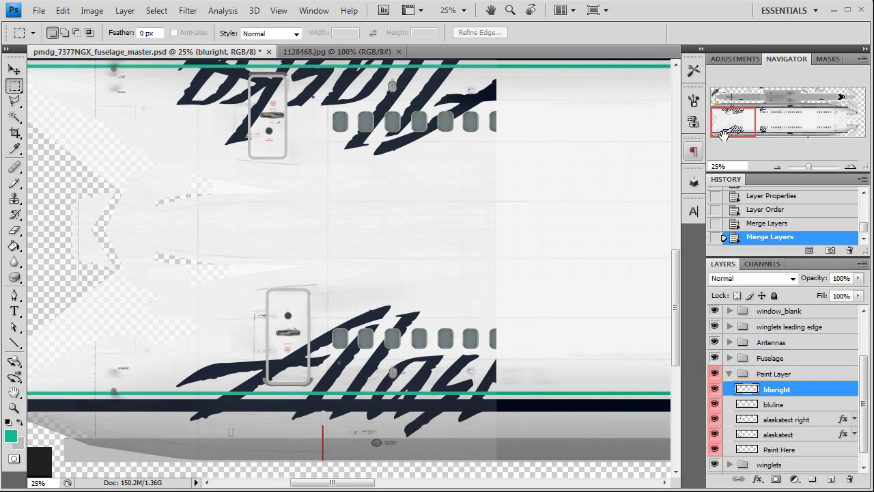
Toggle the merged stripe and upper Alaska lettering layers to verify the result.
scroll(349, 269, up, 2)
scroll(349, 268, down, 2)
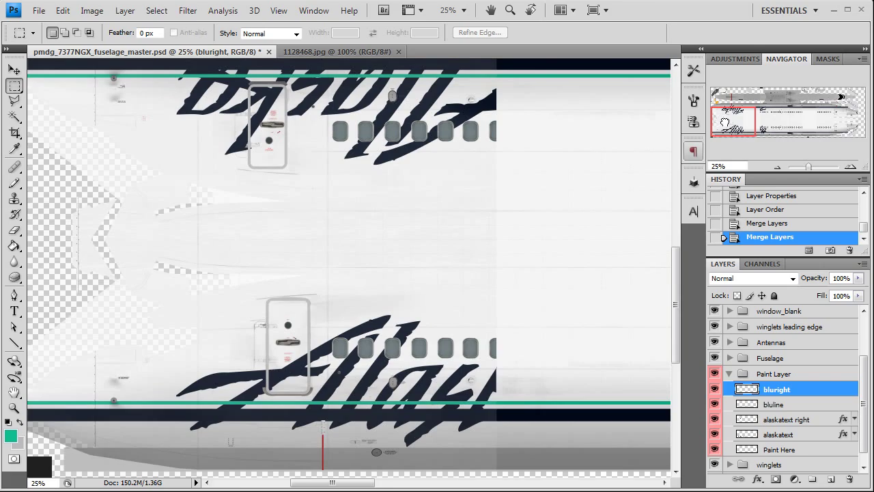
scroll(348, 268, up, 2)
click(714, 404)
click(714, 404)
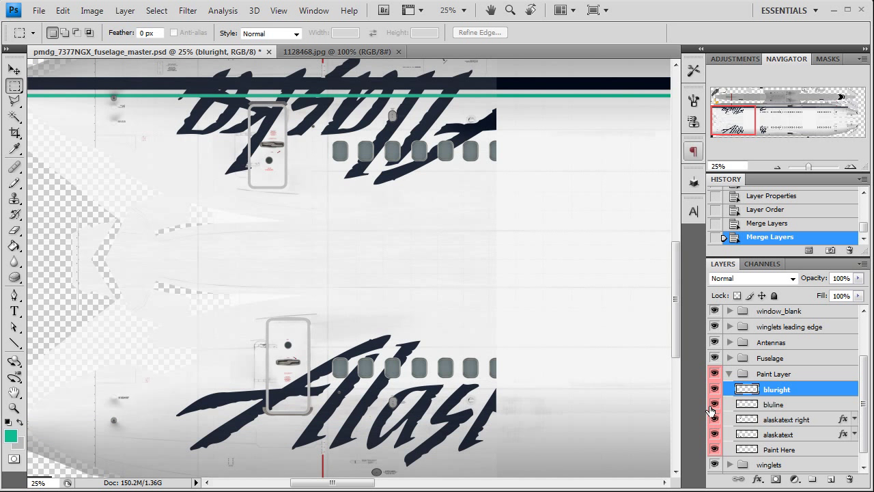
click(714, 404)
click(714, 404)
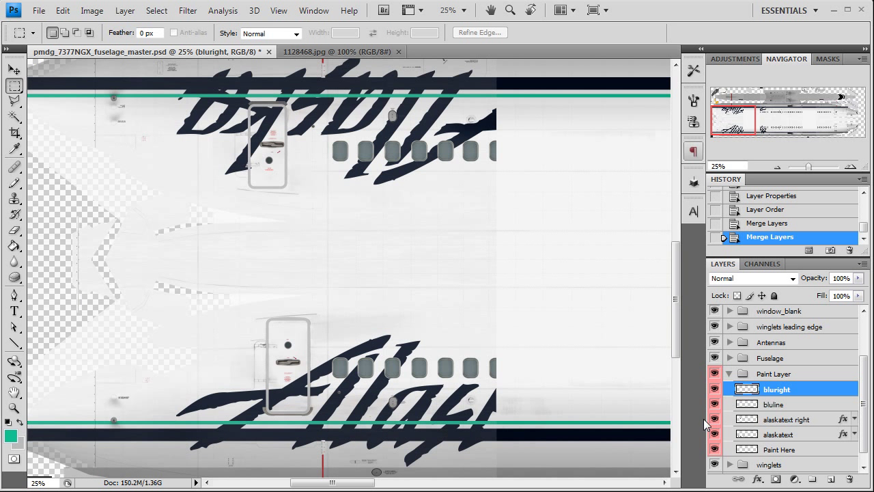
click(714, 419)
click(714, 419)
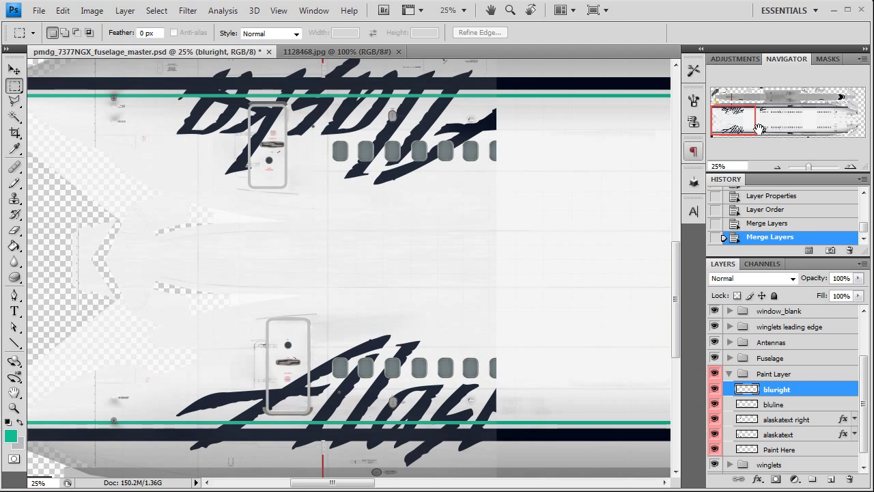
drag(721, 121, 722, 125)
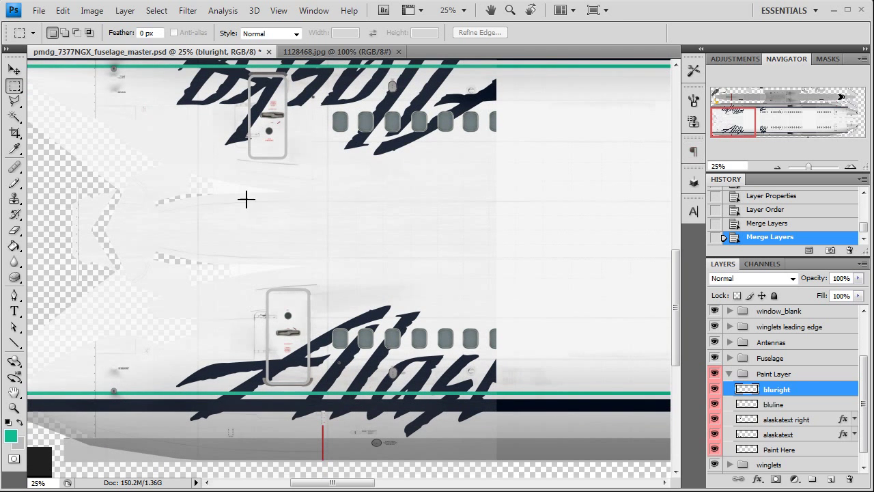
click(14, 101)
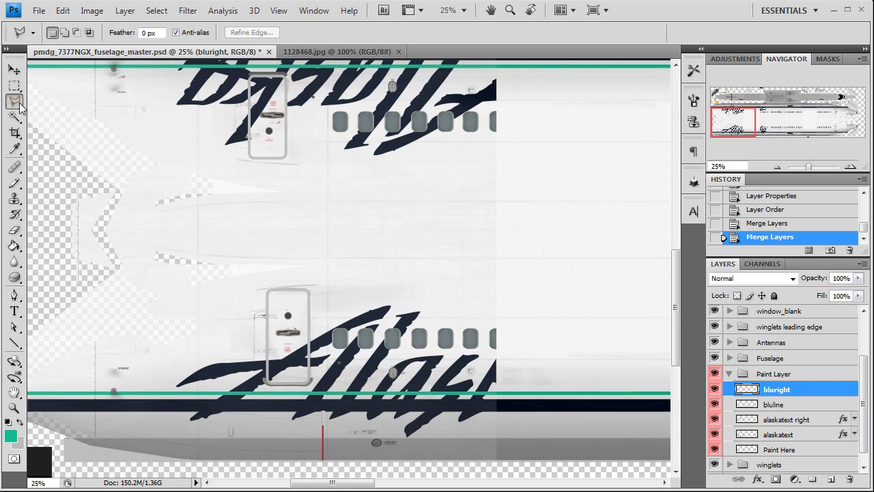
click(309, 52)
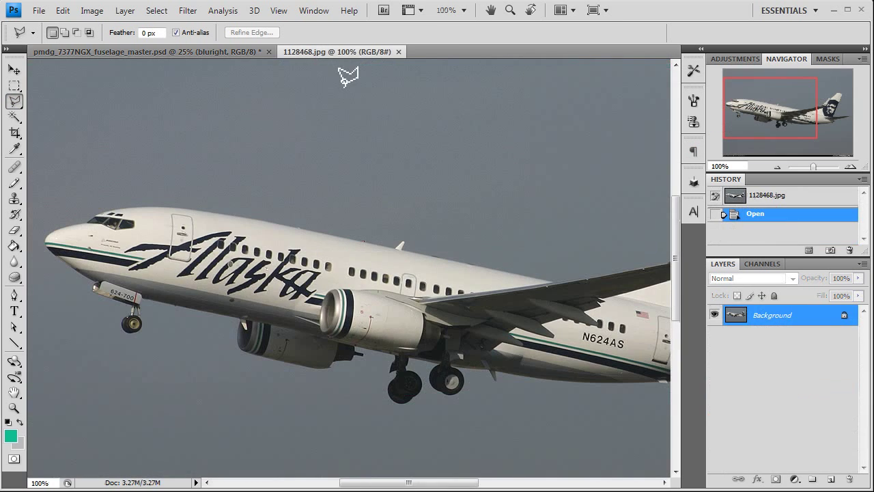
click(195, 52)
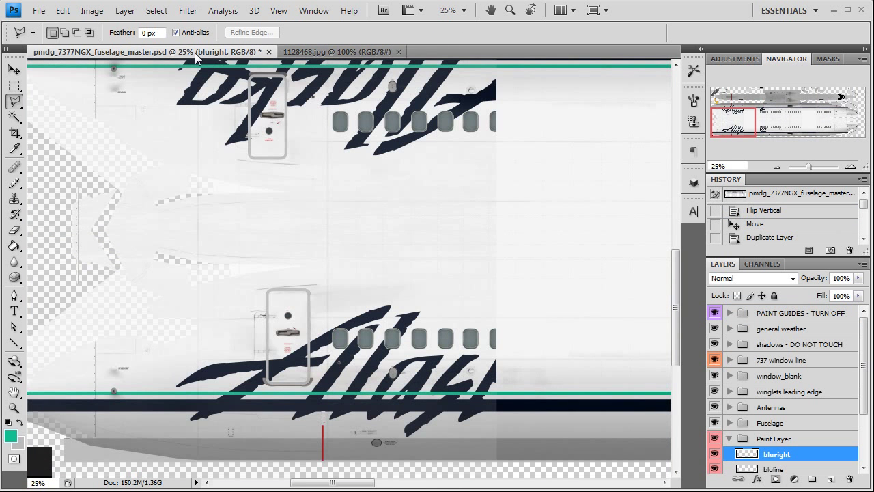
Draw a polygonal selection around the cheatline below the lower Alaska lettering and nudge it down.
click(180, 422)
click(249, 372)
click(530, 422)
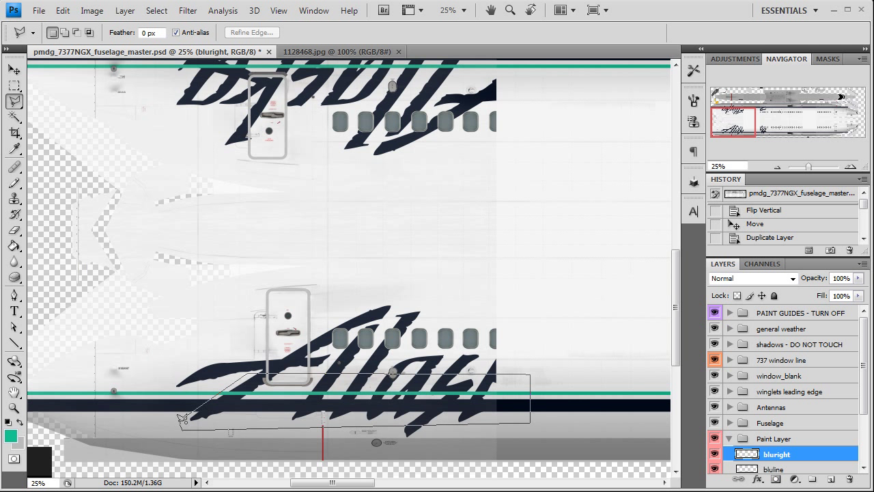
click(181, 421)
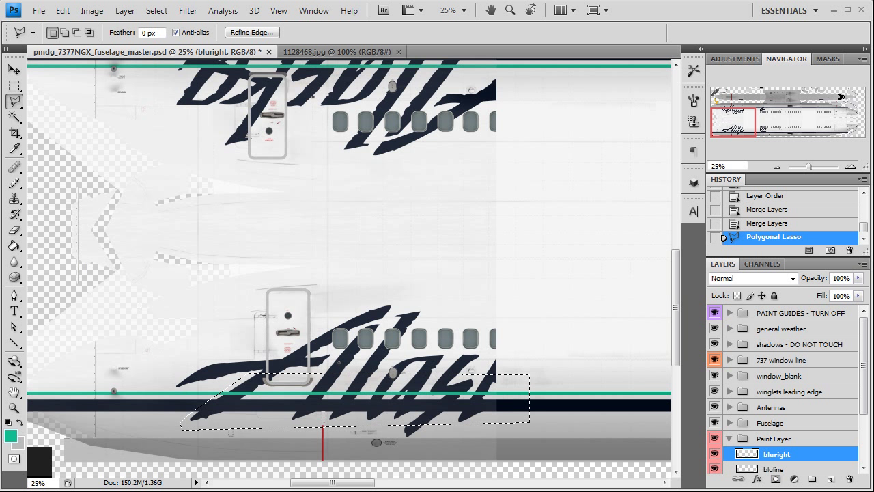
click(14, 85)
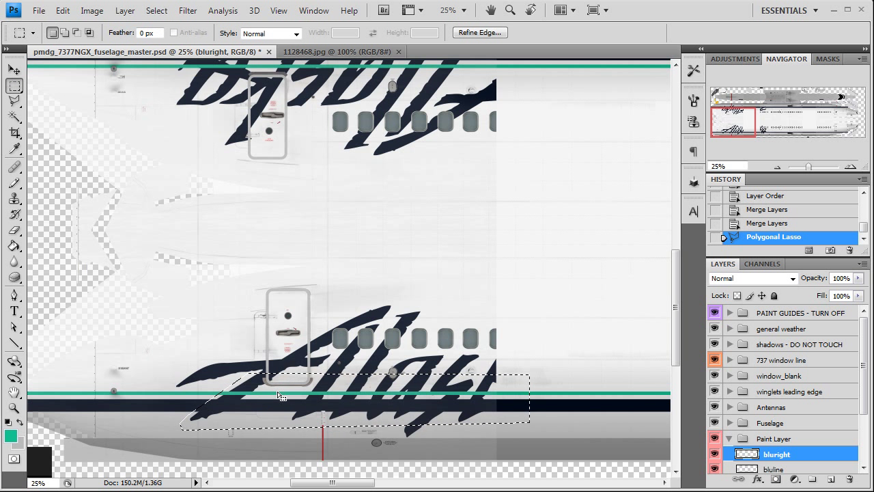
key(Down)
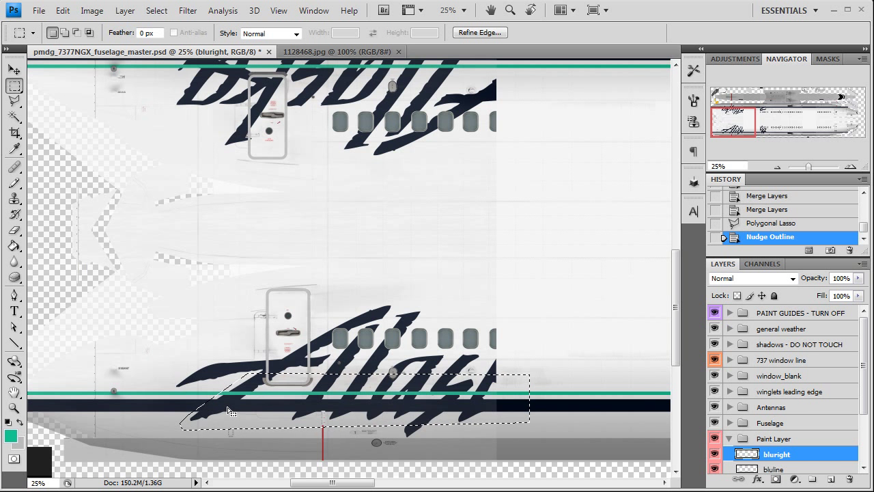
On the bluline layer, delete the selected stripe pixels and deselect.
scroll(785, 423, down, 3)
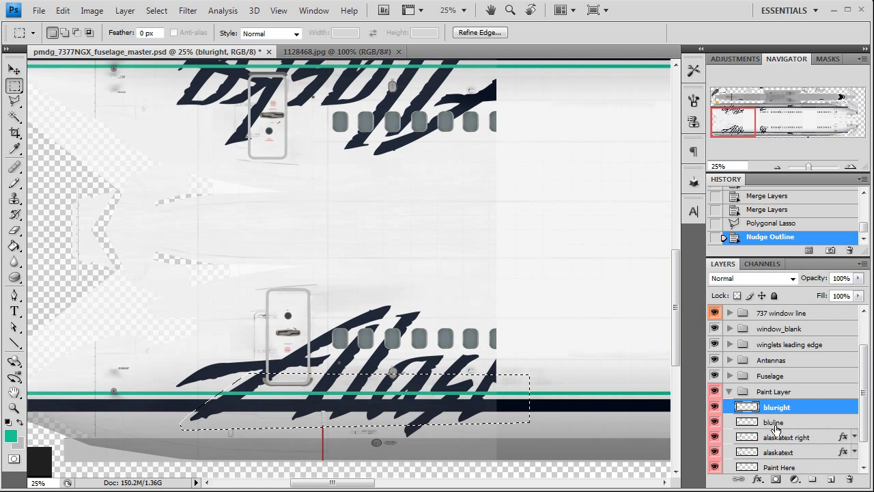
click(771, 422)
click(714, 422)
click(715, 422)
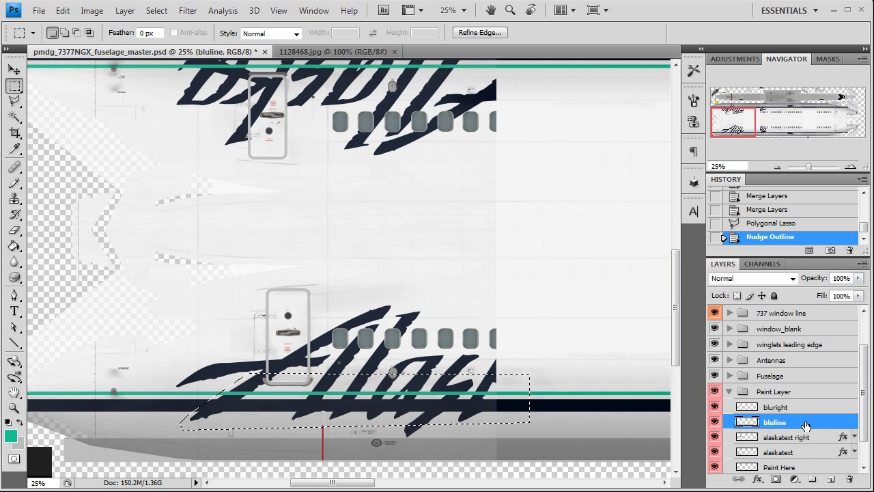
key(Delete)
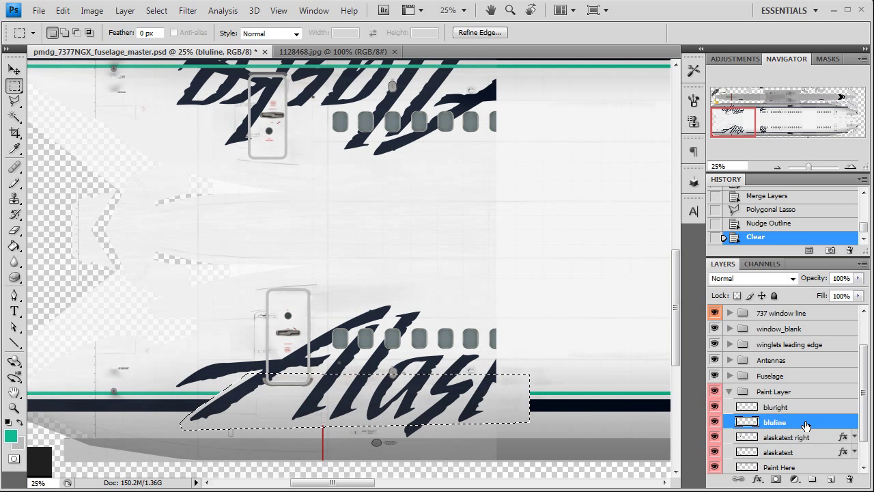
key(ctrl+d)
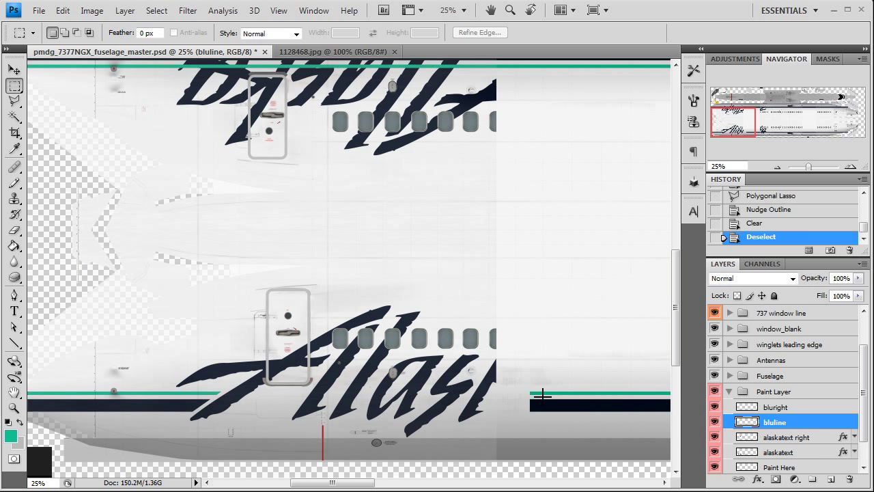
Outline the dark blue stripe and teal line through the lower lettering, nudge the selection, delete, and deselect.
drag(559, 396, 227, 396)
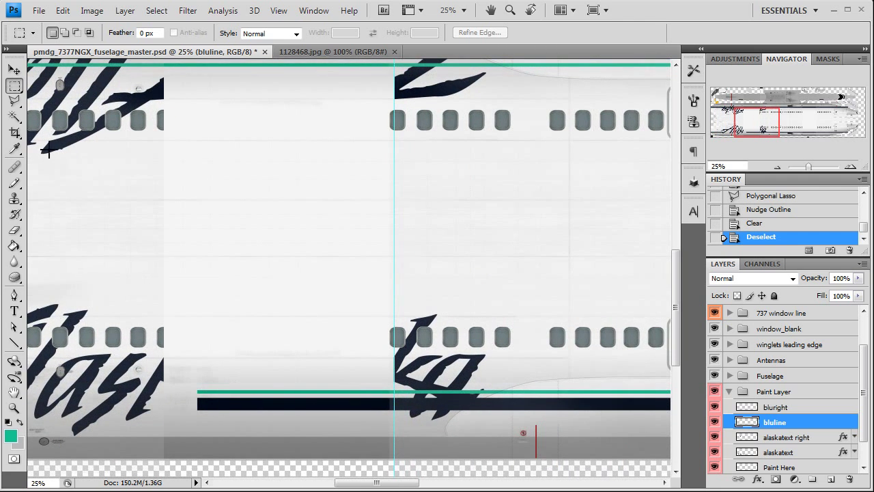
click(15, 102)
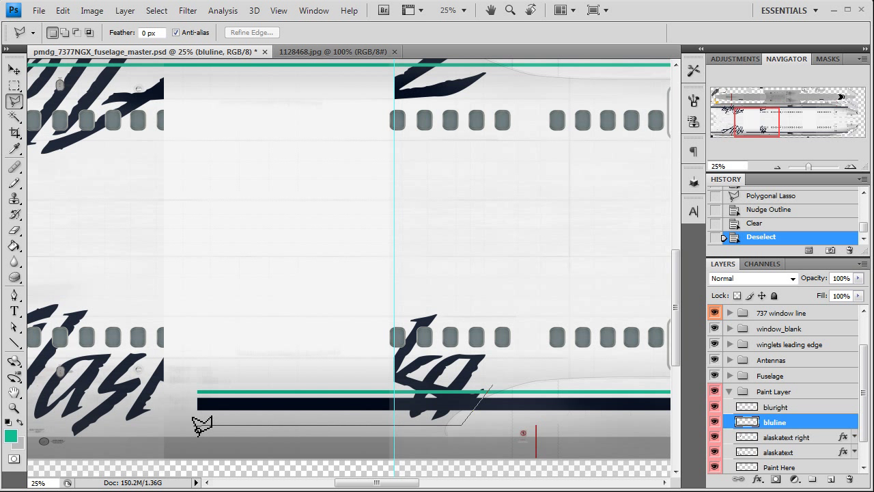
click(496, 379)
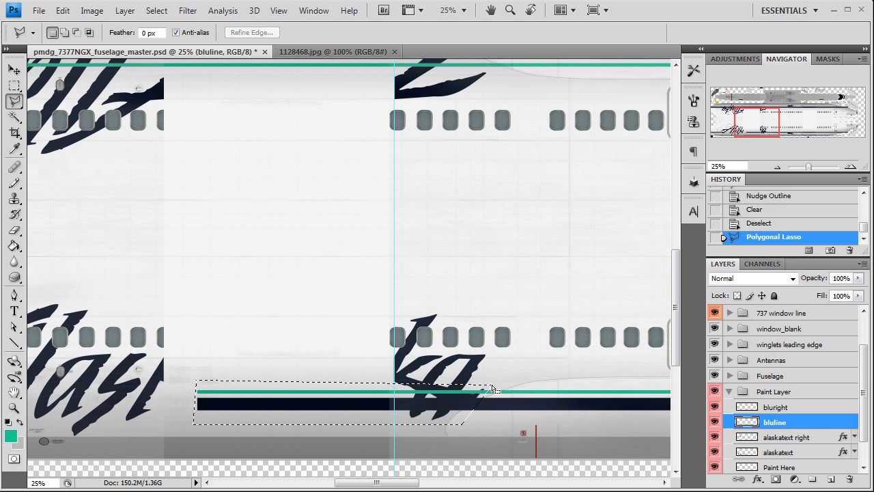
click(15, 85)
key(Right)
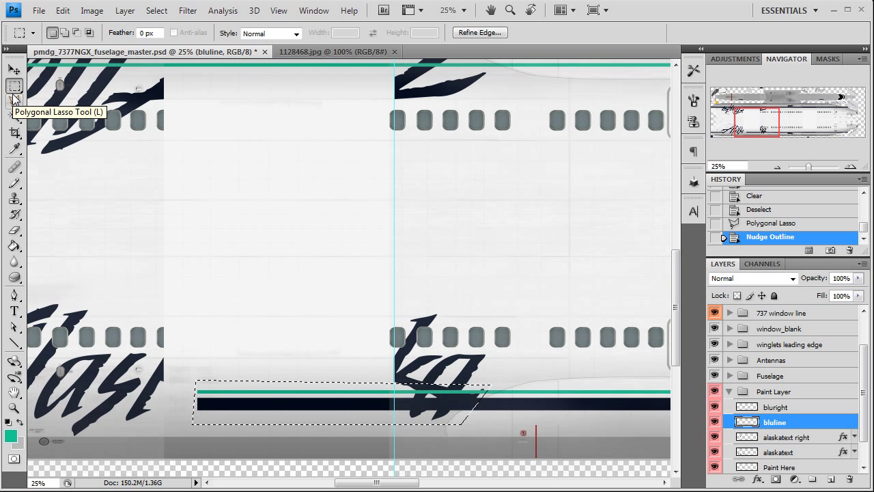
click(13, 101)
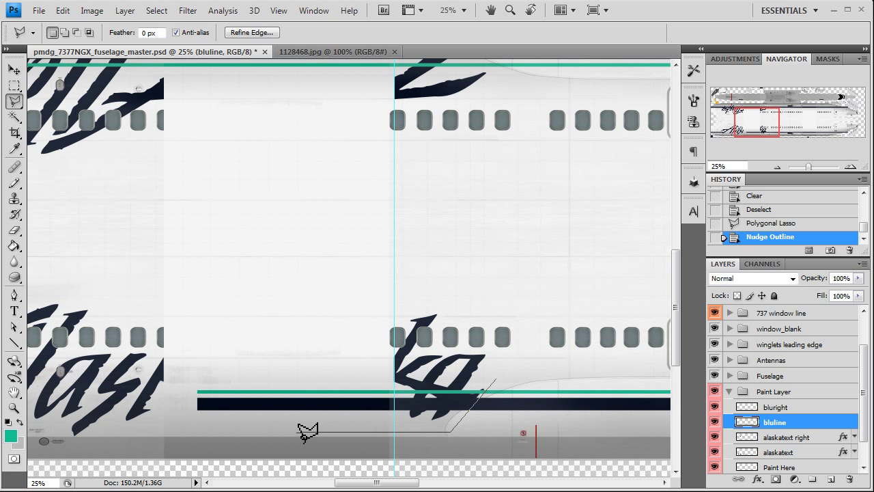
double_click(499, 376)
click(15, 86)
key(Up)
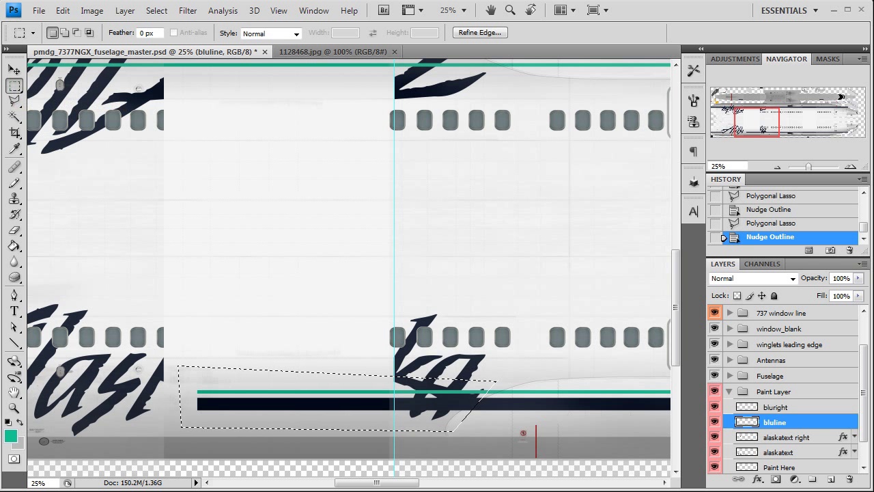
key(Delete)
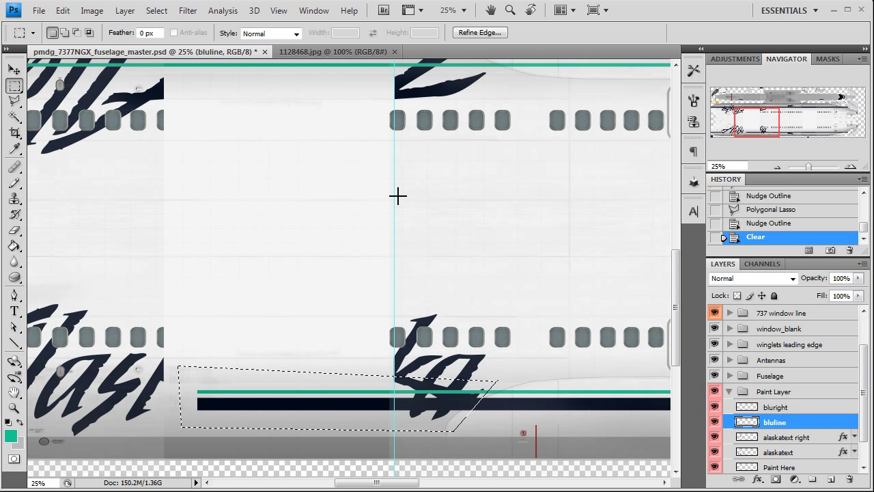
key(ctrl+d)
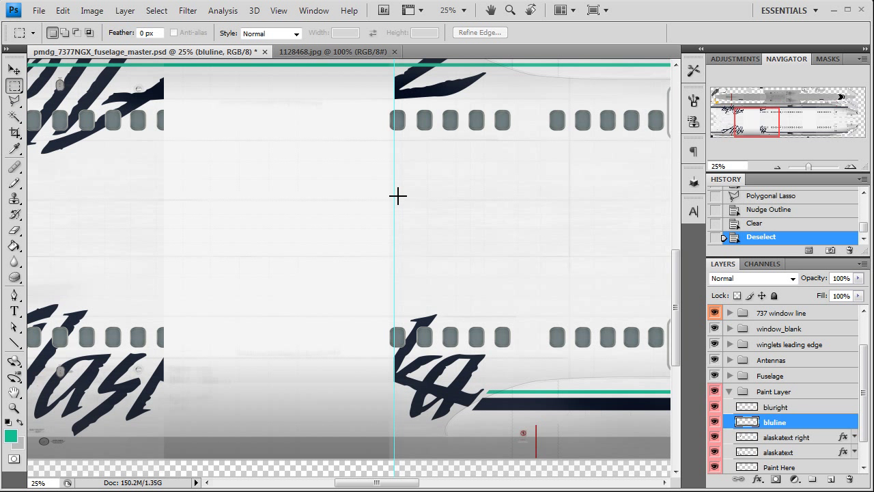
drag(240, 280, 309, 207)
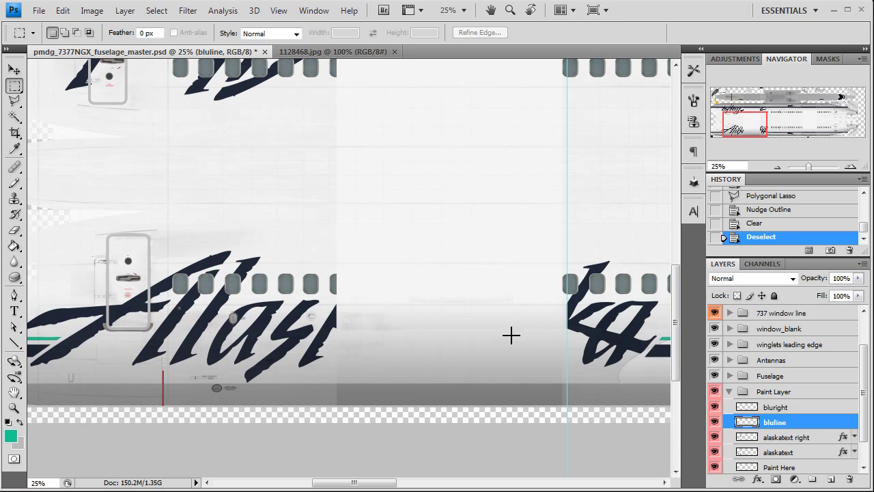
drag(461, 222, 424, 309)
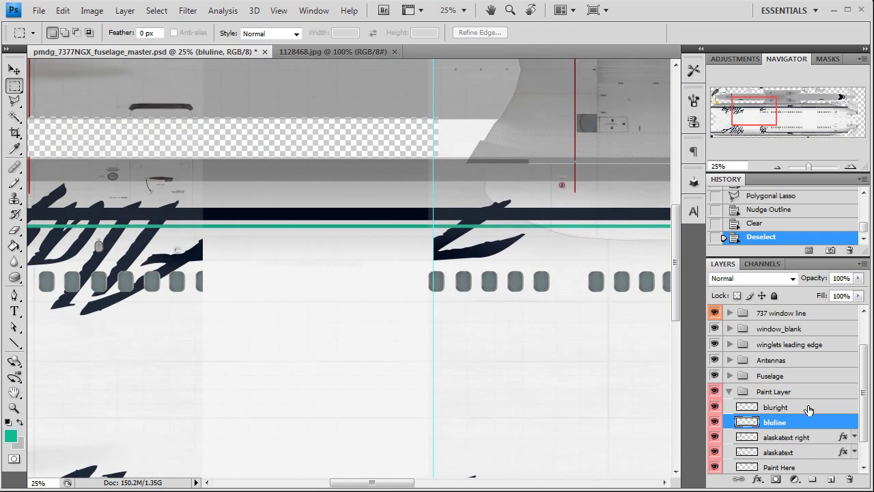
Select the bluright layer and outline the stripe beside the upper lettering.
click(806, 407)
click(13, 101)
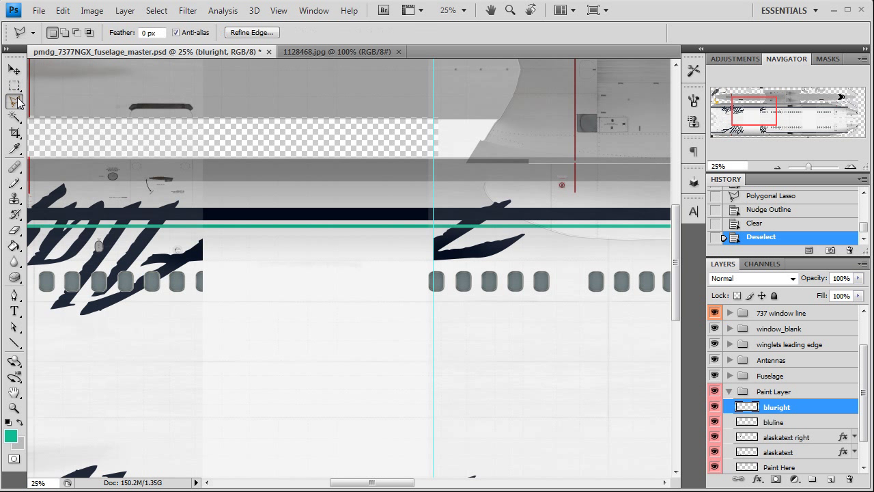
click(527, 199)
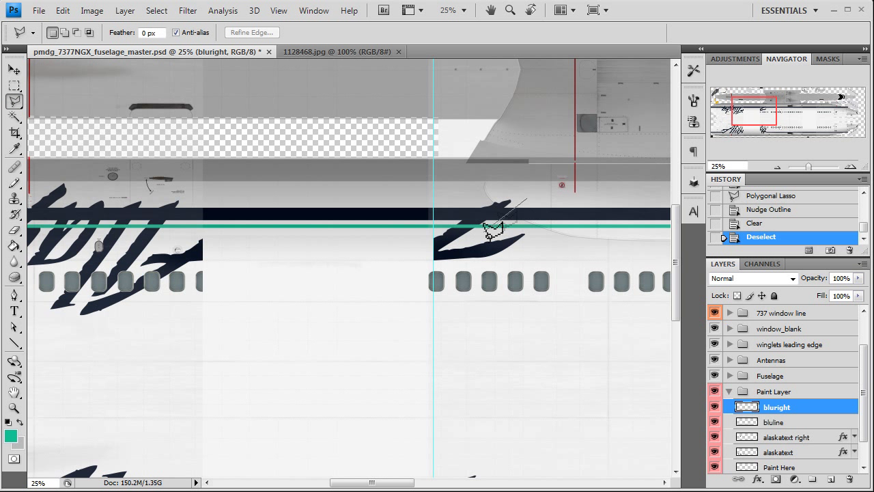
click(432, 262)
click(311, 260)
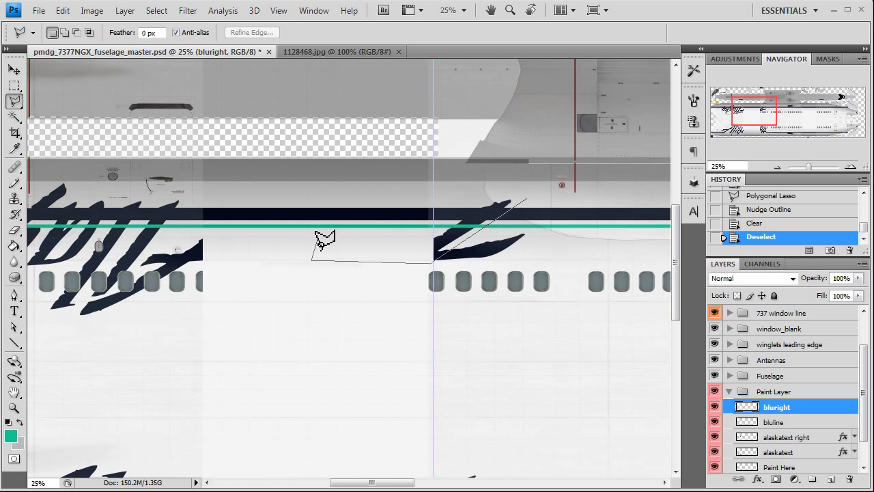
click(317, 179)
click(527, 200)
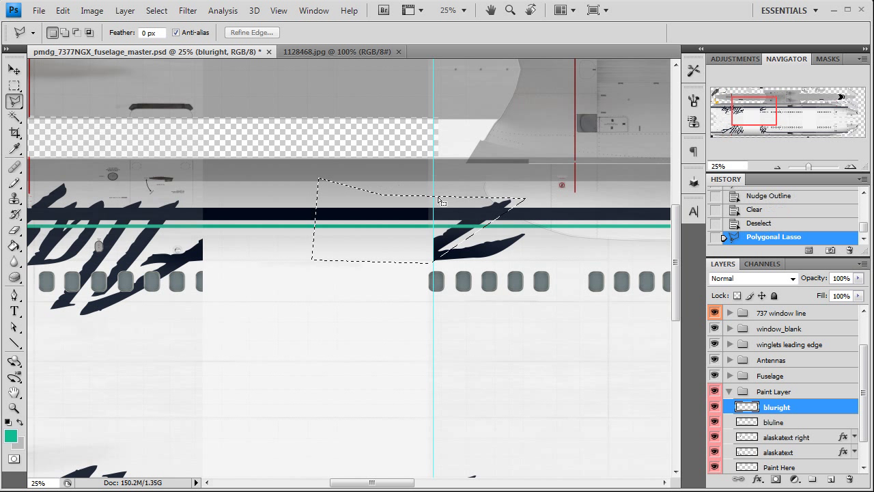
Redraw the outline around that stripe section, nudge it right, and delete it.
click(532, 195)
click(434, 261)
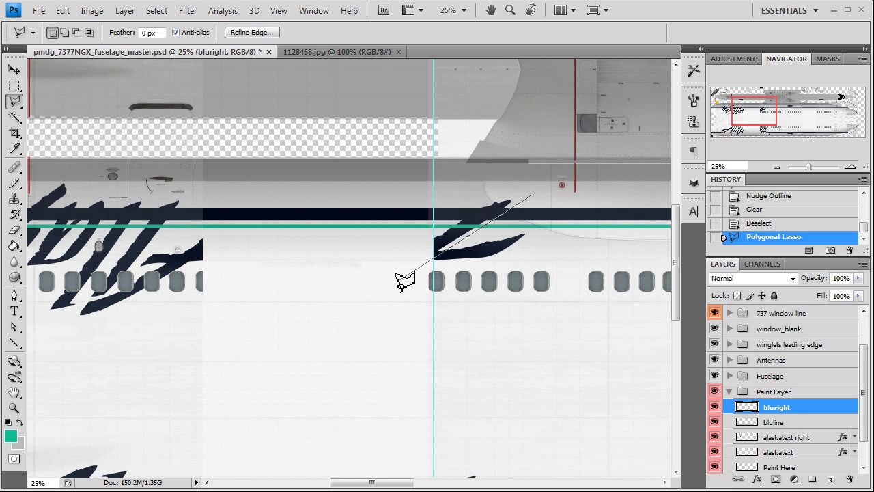
click(396, 282)
click(333, 266)
double_click(341, 196)
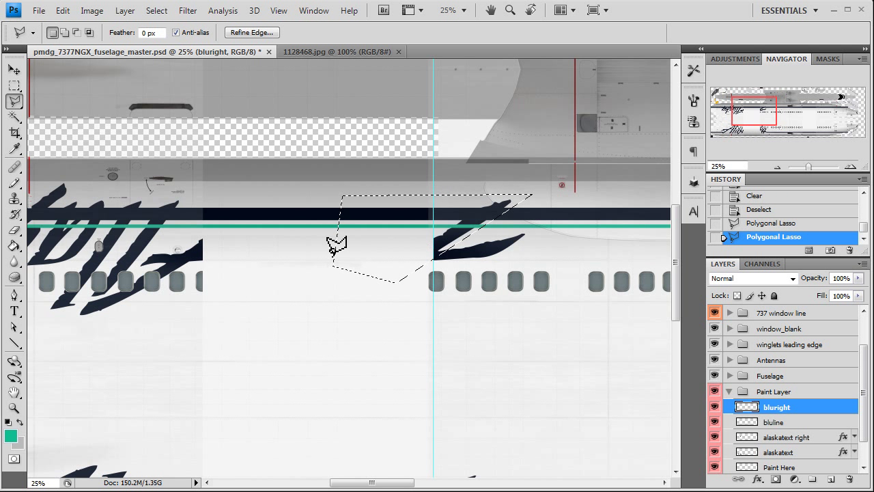
click(16, 86)
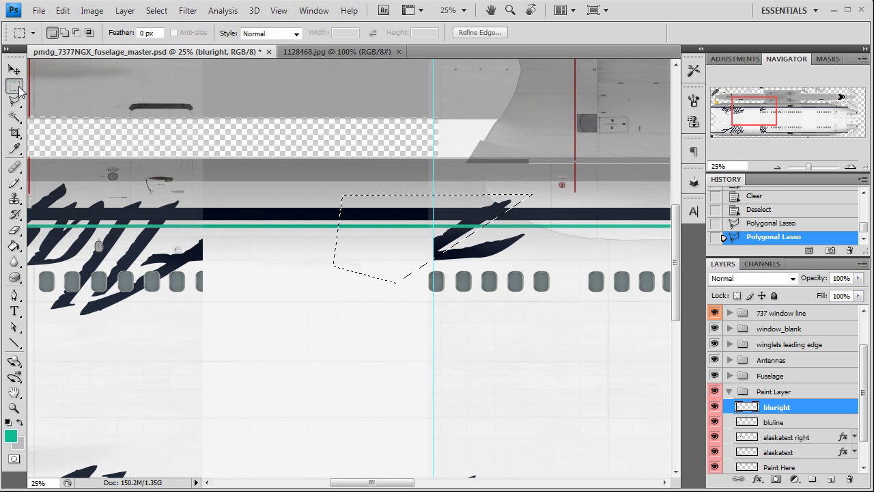
key(Right)
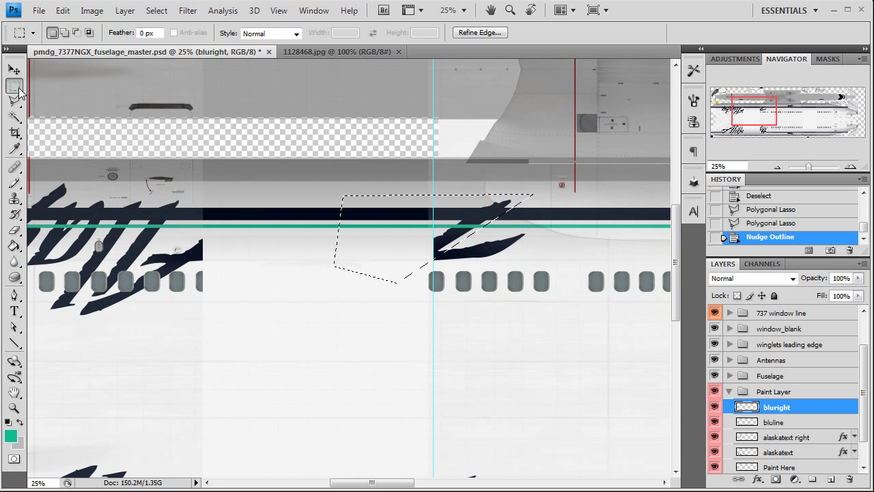
key(Delete)
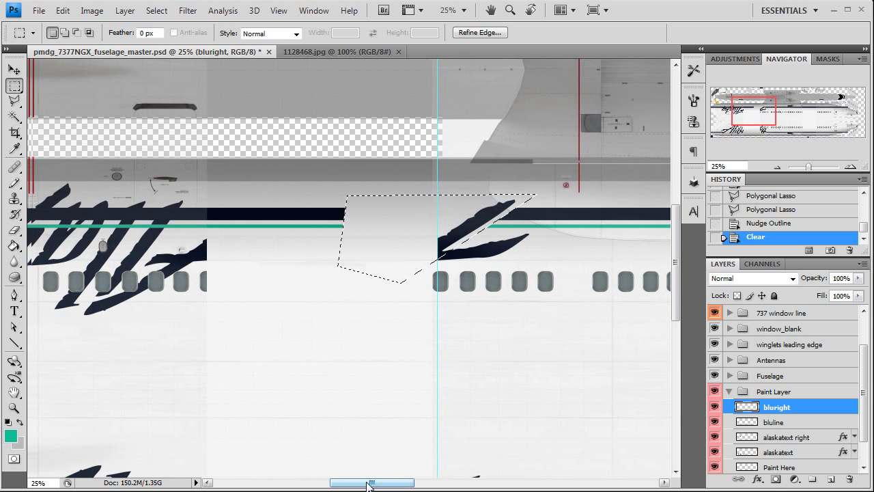
Outline the stripe running through the upper lettering, nudge it up, delete it, and deselect.
drag(369, 482, 339, 482)
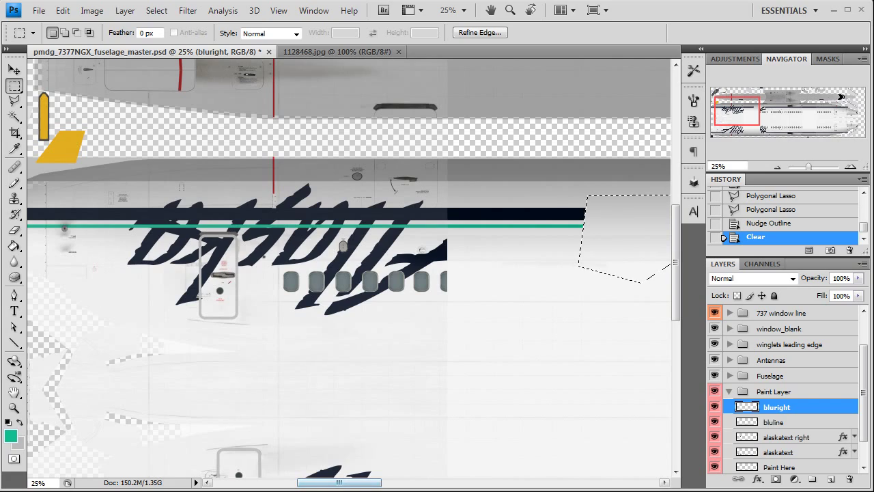
click(14, 101)
click(109, 244)
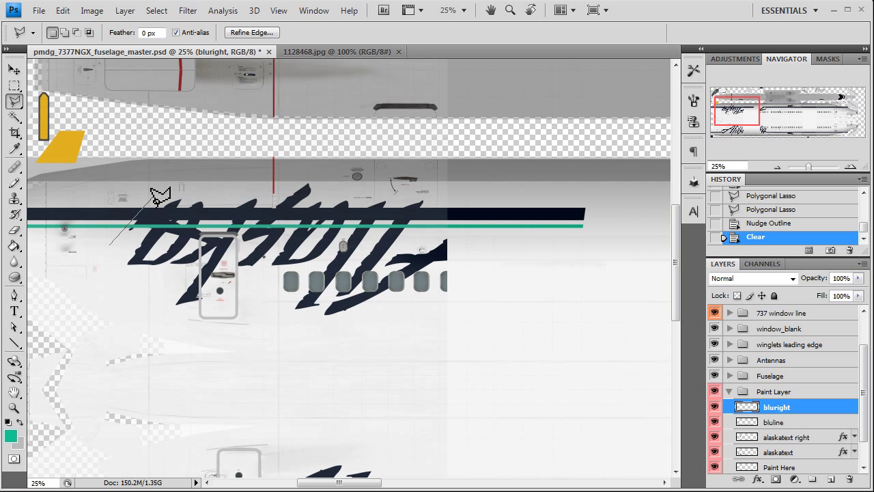
click(152, 198)
click(602, 198)
click(588, 258)
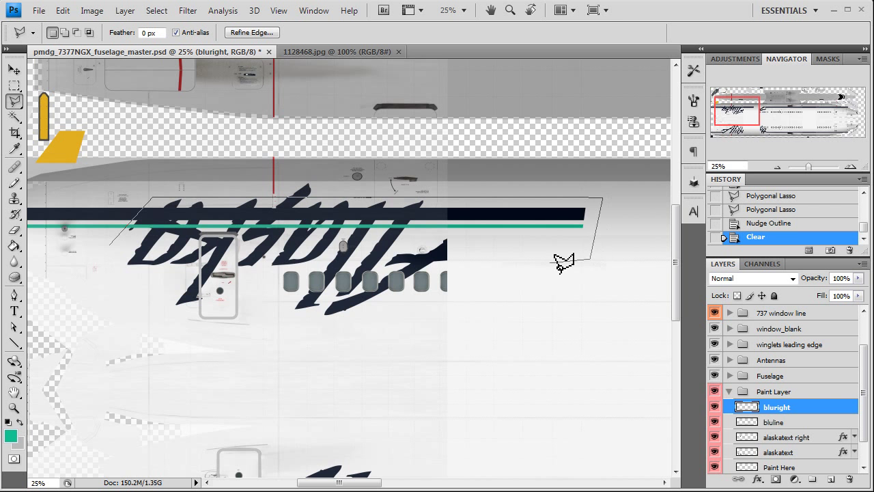
click(111, 244)
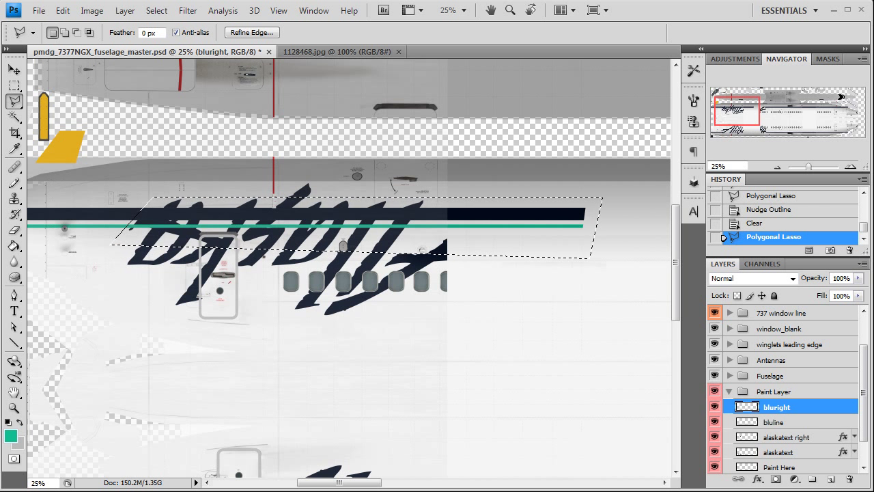
click(13, 87)
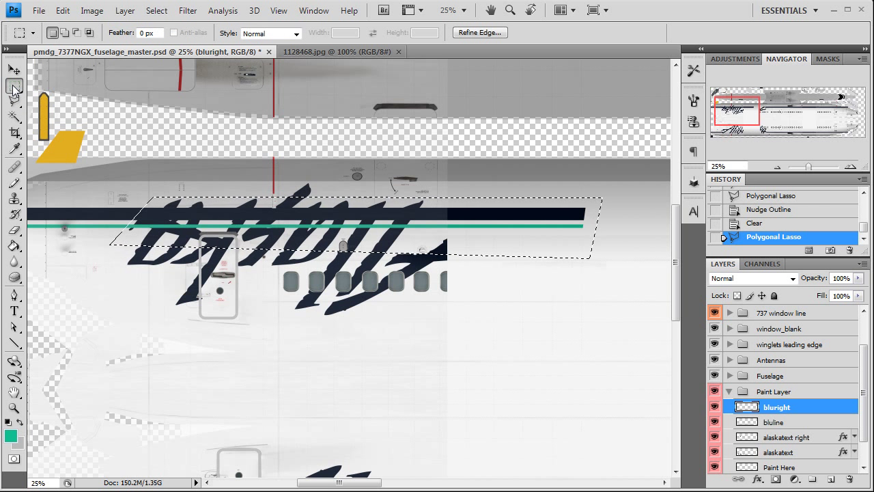
key(Up)
key(Delete)
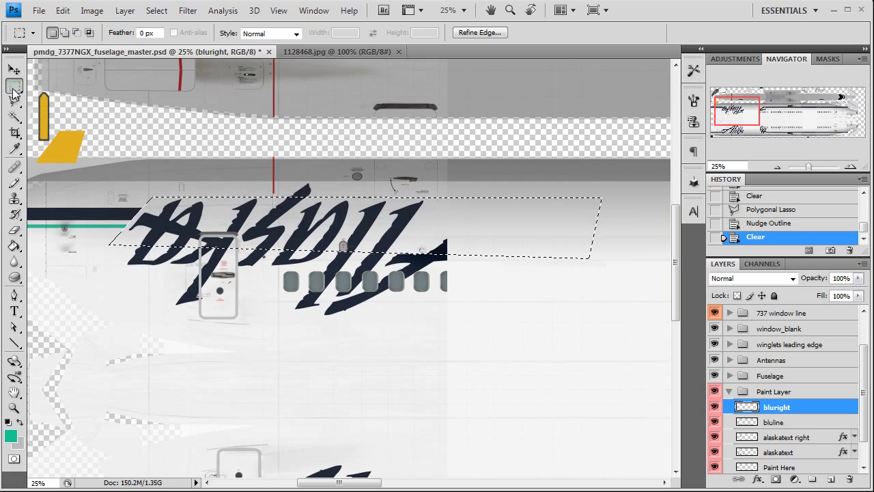
key(ctrl+d)
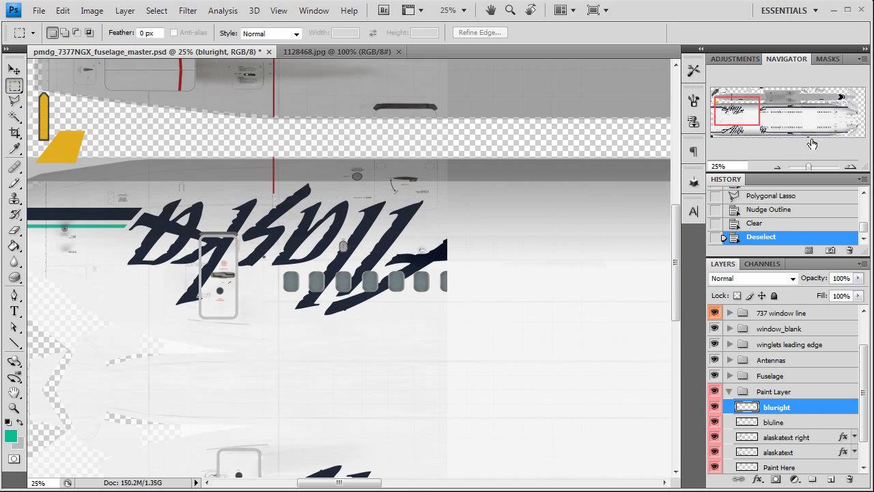
Pan along the fuselage windows, then select code 010a1c in the colors.txt notes.
drag(744, 120, 831, 135)
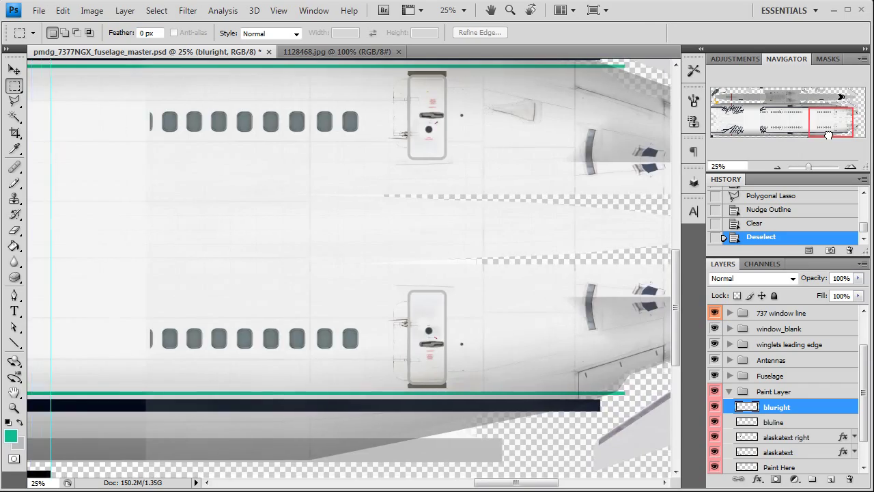
mouse_move(828, 135)
mouse_down()
mouse_move(744, 134)
mouse_move(748, 121)
mouse_move(824, 124)
mouse_move(818, 113)
mouse_move(833, 128)
mouse_move(827, 130)
mouse_up()
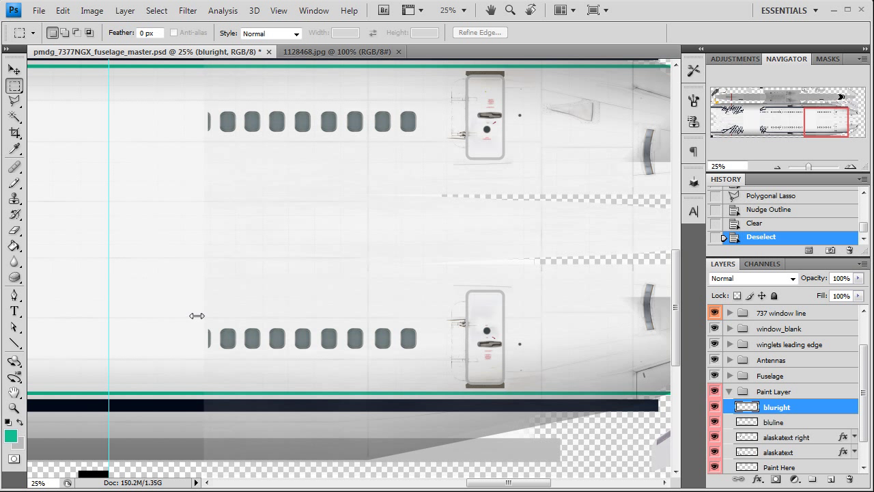
key(alt+Tab)
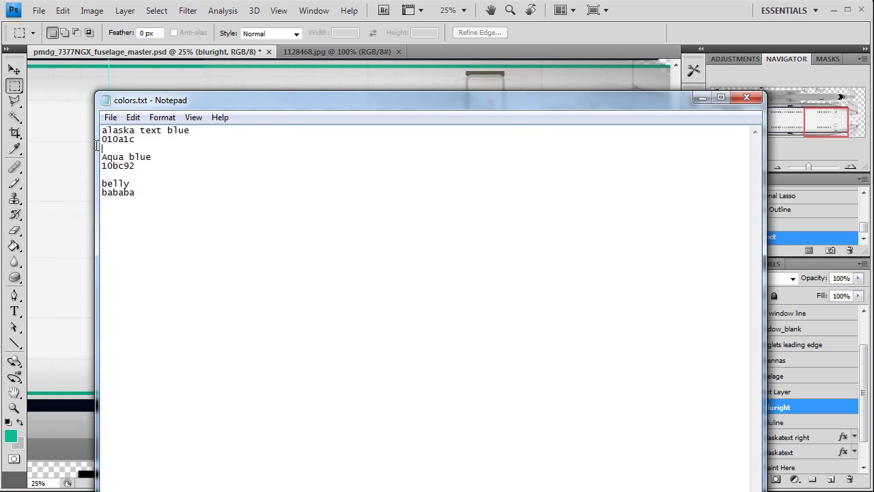
double_click(97, 140)
key(ctrl+c)
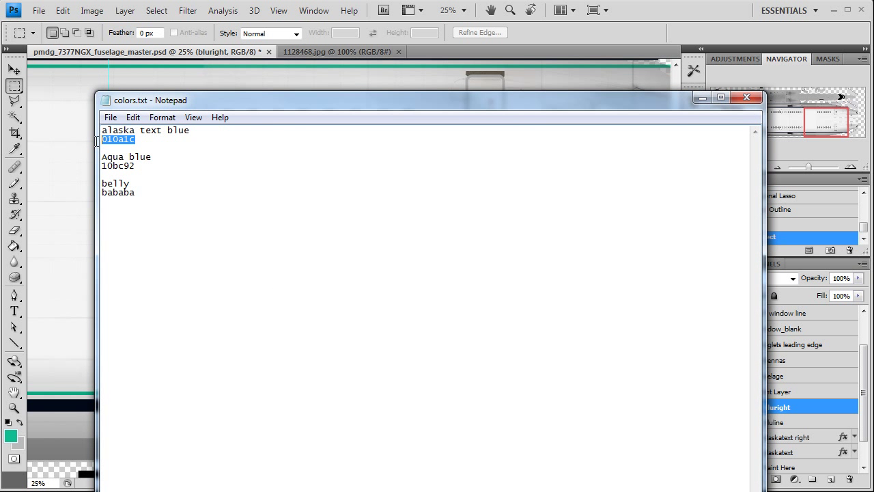
click(746, 97)
Set the foreground colour to 010a1c by pasting the hex code into the Color Picker.
click(10, 436)
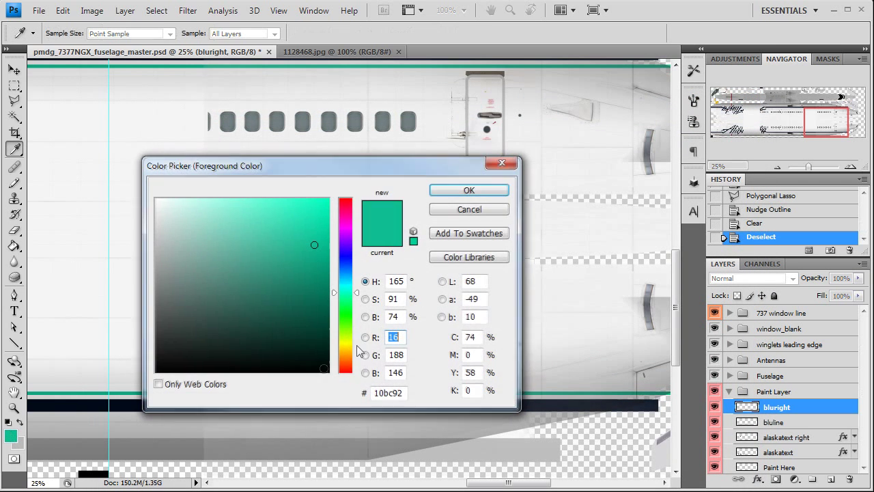
double_click(381, 393)
key(ctrl+v)
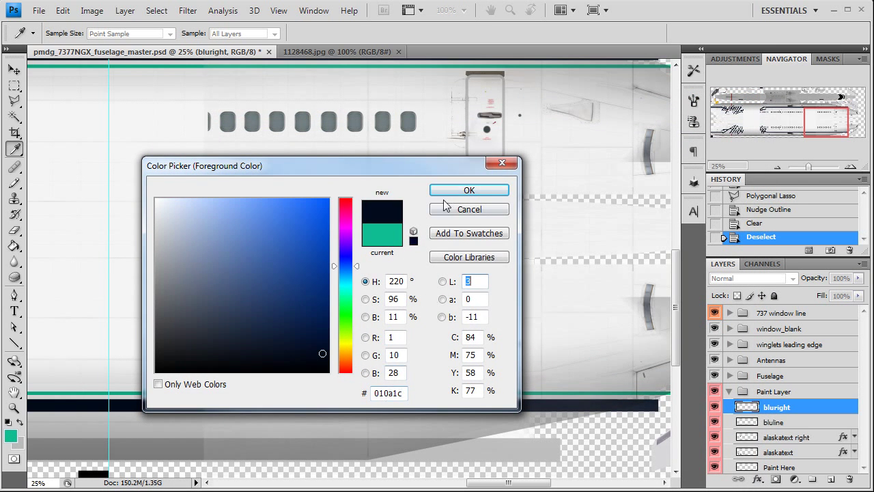
click(456, 189)
Type the N624AS registration below the lower window row and shift it slightly right.
key(m)
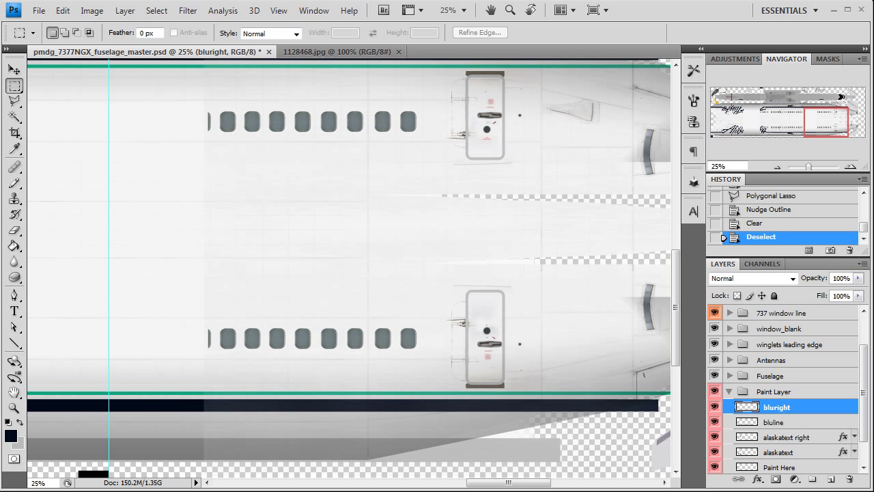
click(13, 312)
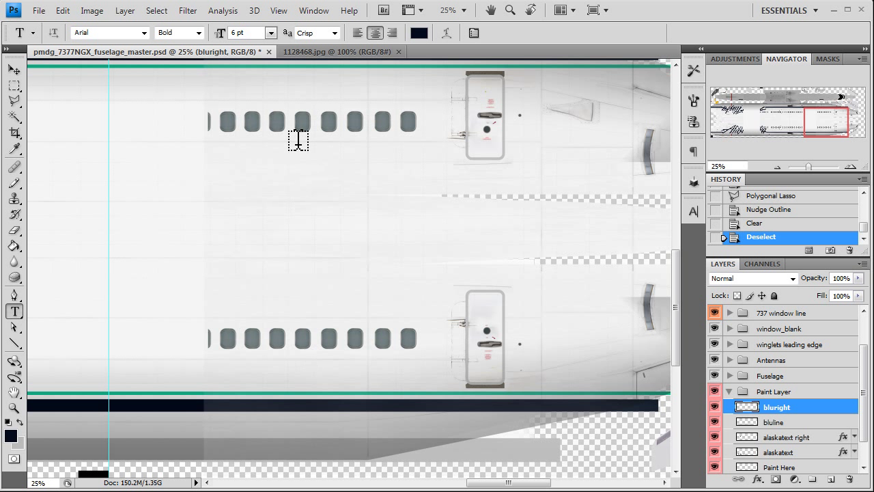
click(305, 54)
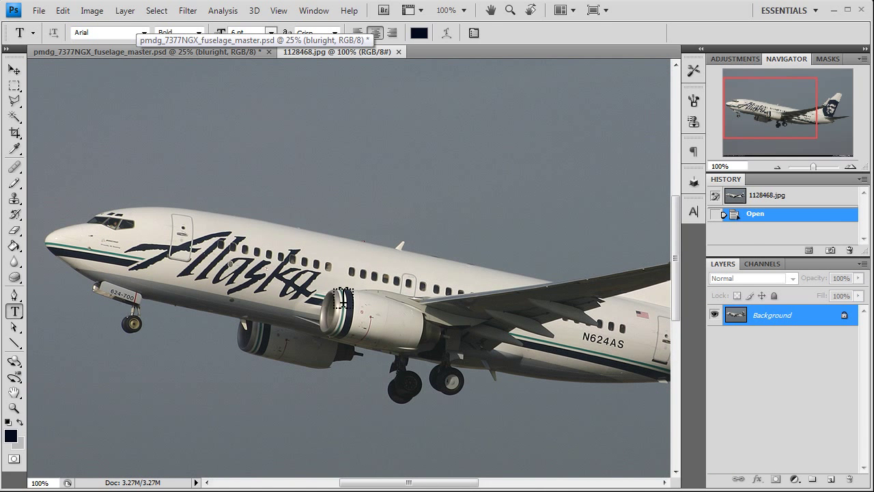
click(162, 58)
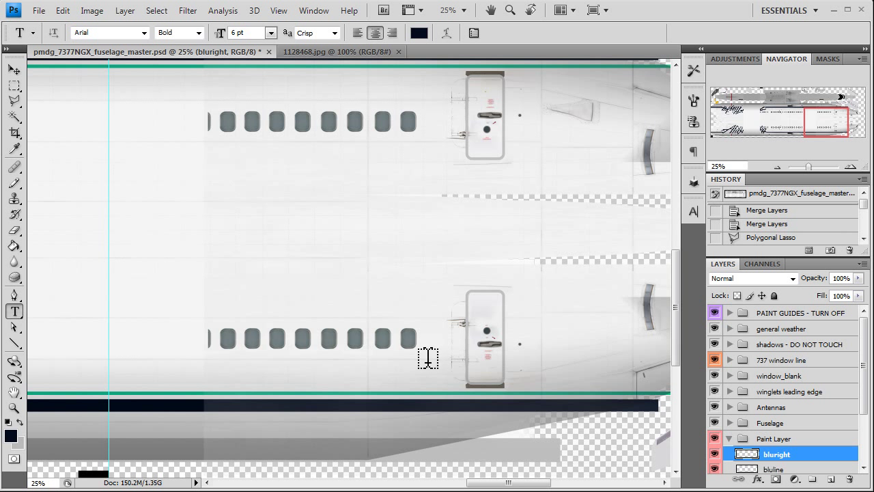
click(323, 369)
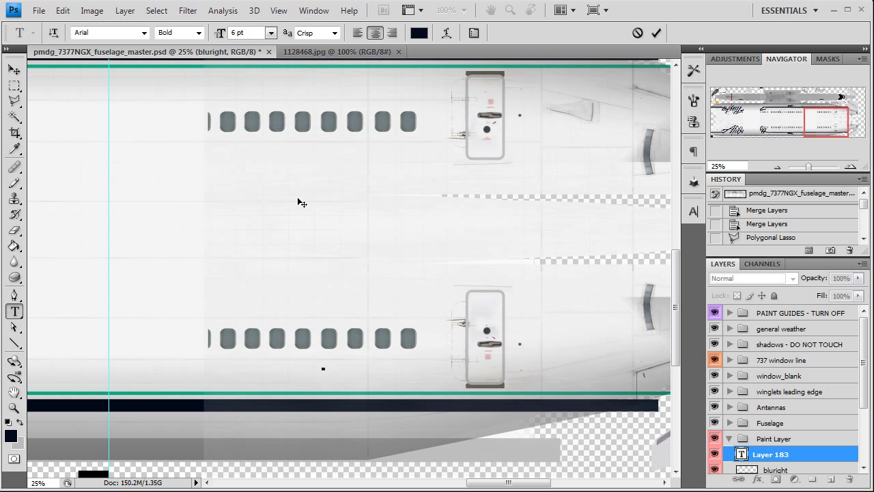
text(M)
text(824AS)
click(14, 69)
drag(320, 382, 354, 364)
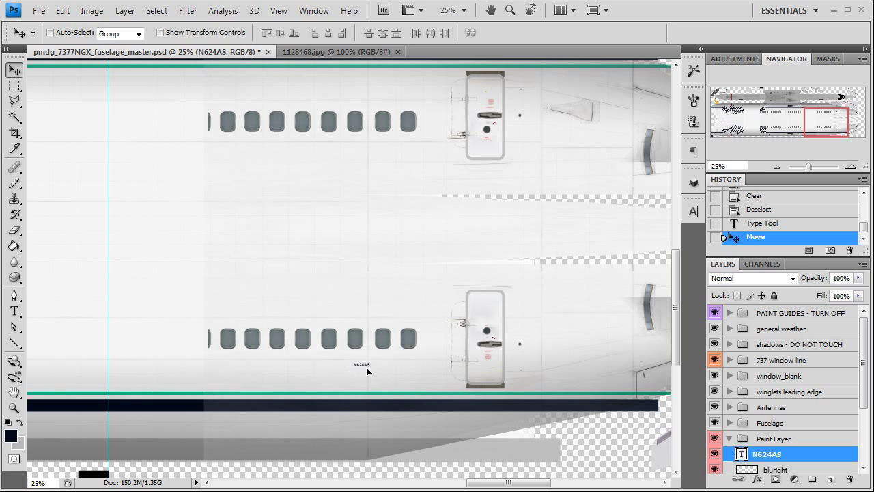
Set the registration text to 30 pt with 120 tracking in the Character panel.
click(302, 52)
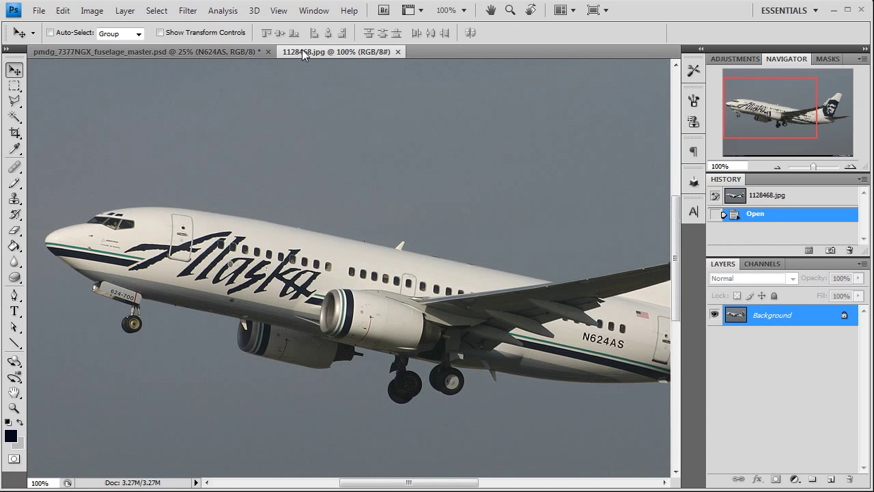
click(197, 53)
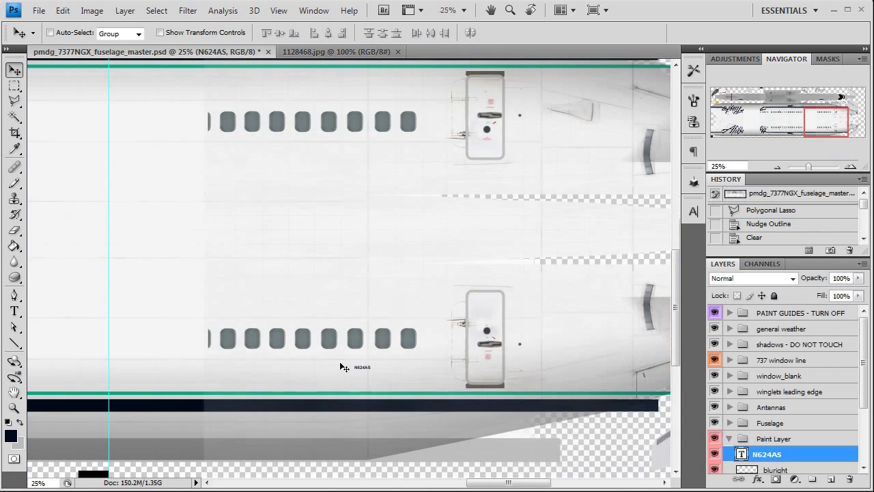
drag(376, 372, 380, 376)
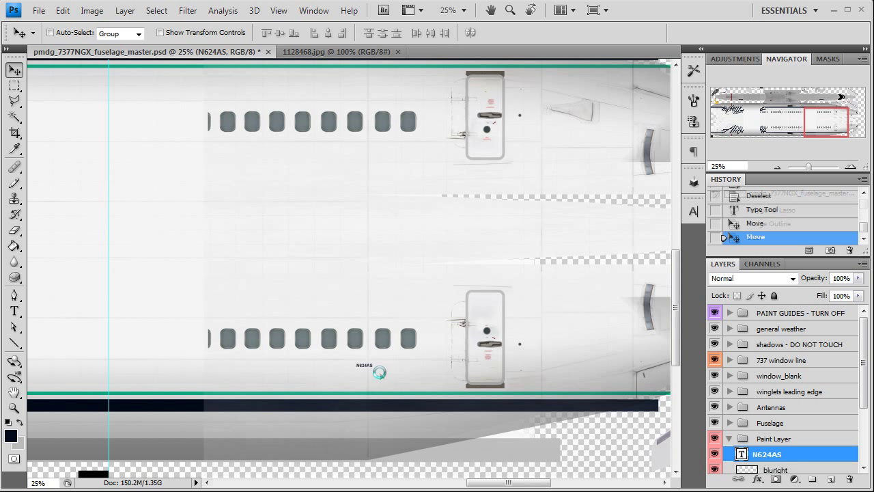
click(693, 212)
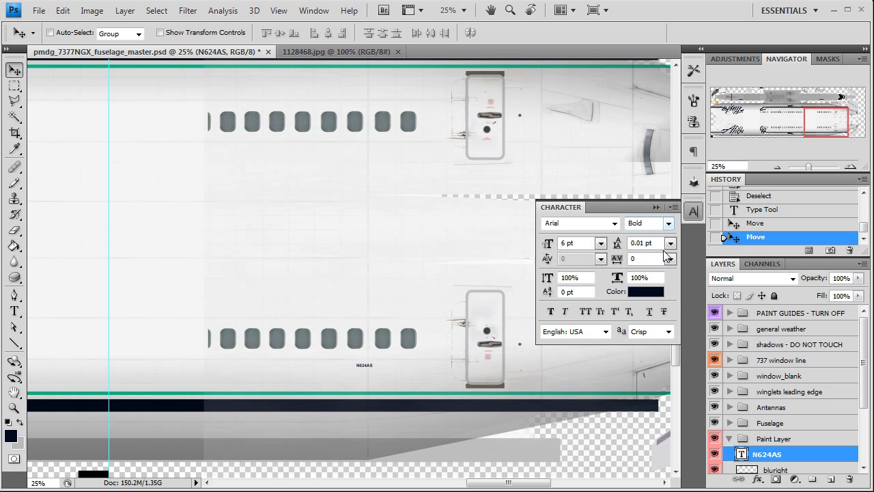
click(600, 244)
click(591, 413)
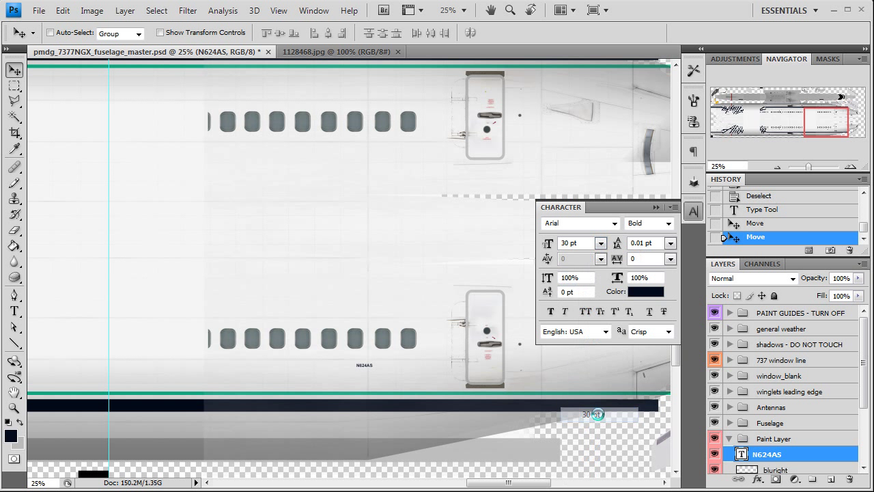
click(671, 259)
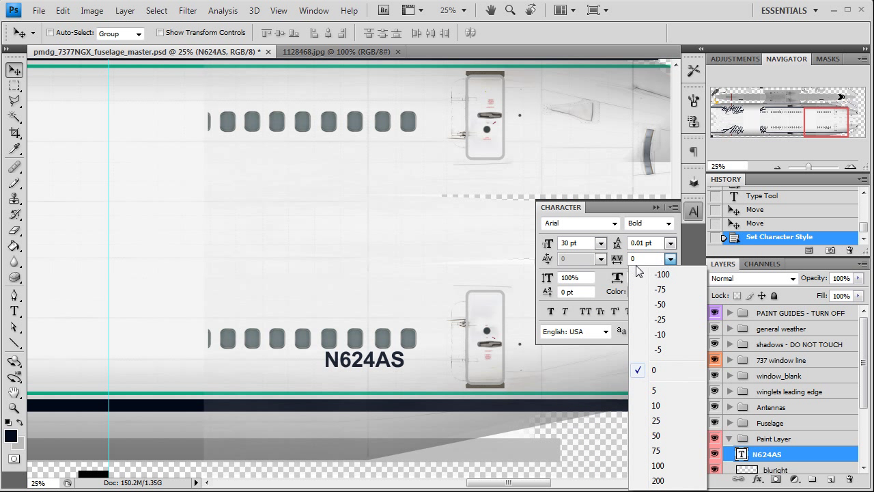
click(642, 259)
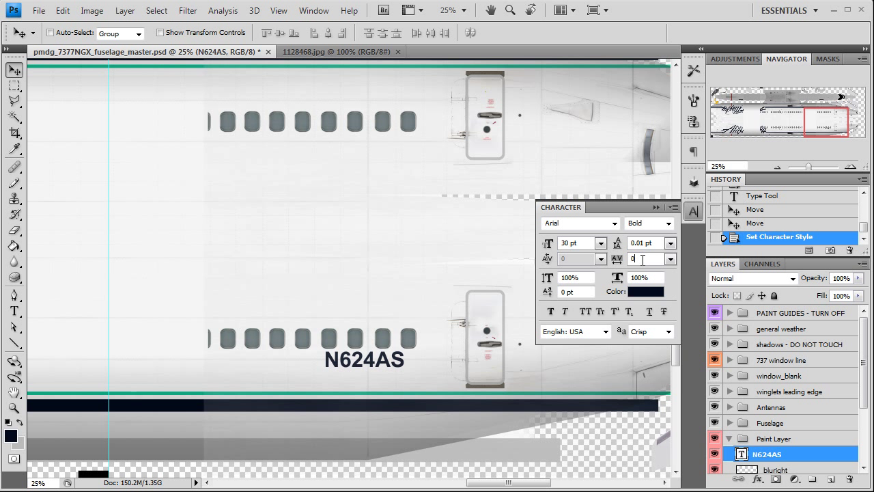
text(120)
key(Tab)
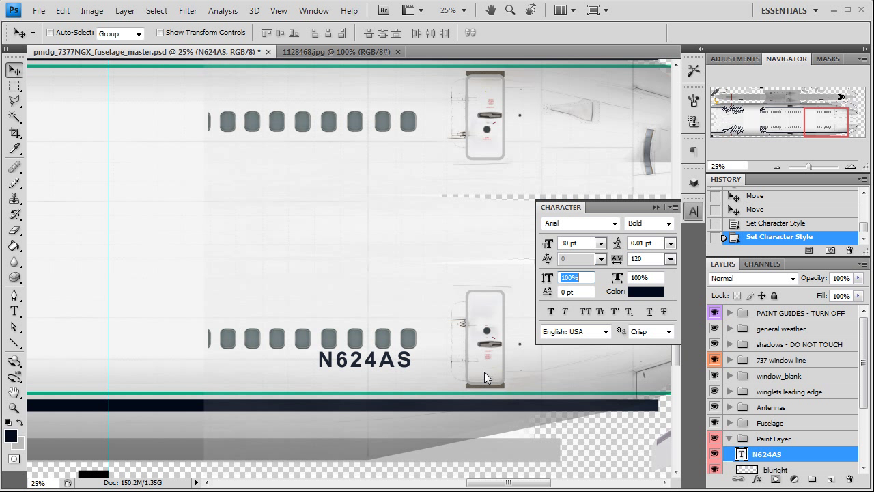
Move the registration slightly right and down, checking it against the reference photo.
click(693, 211)
drag(397, 361, 374, 374)
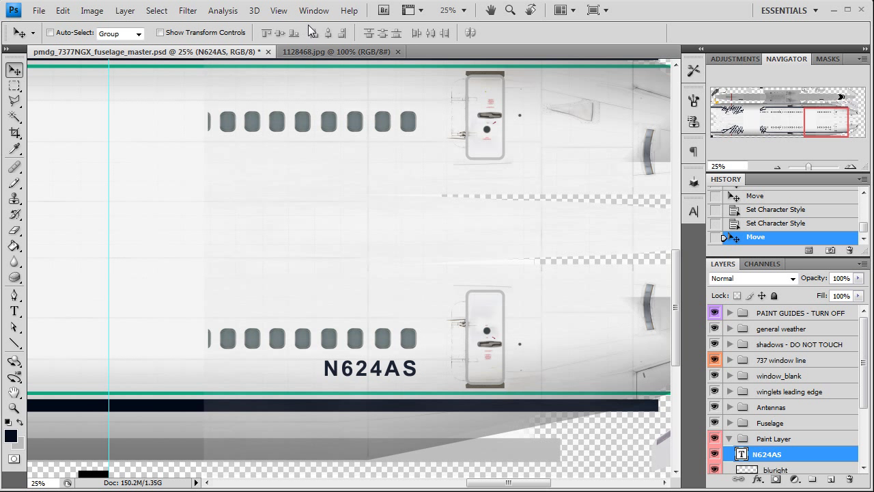
click(336, 52)
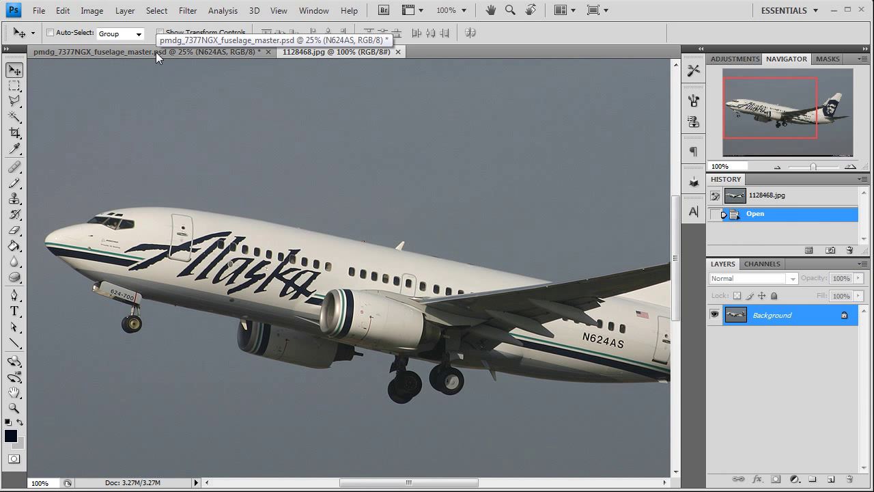
click(155, 52)
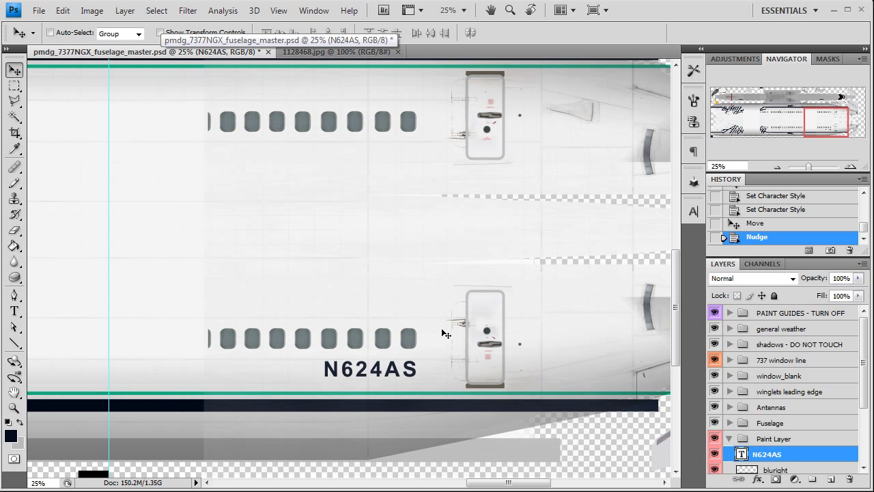
Duplicate the N624AS layer and move the copy above the upper windows.
right_click(798, 454)
click(819, 206)
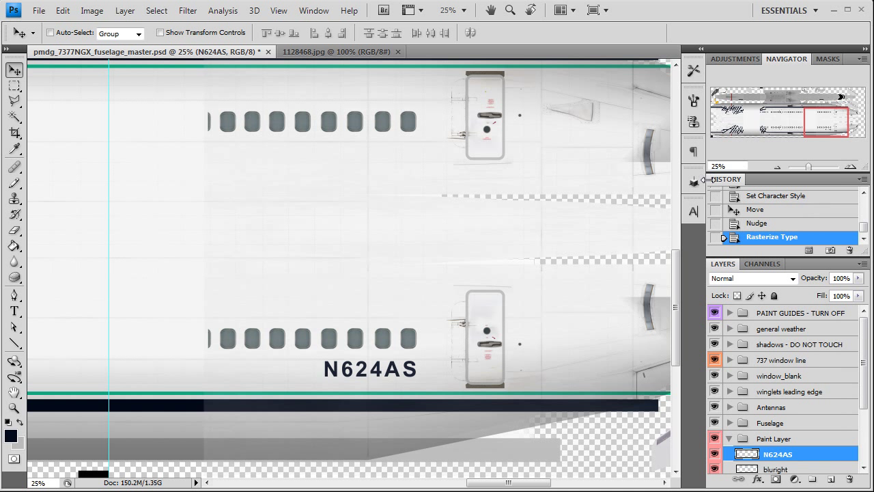
key(ctrl+z)
right_click(800, 456)
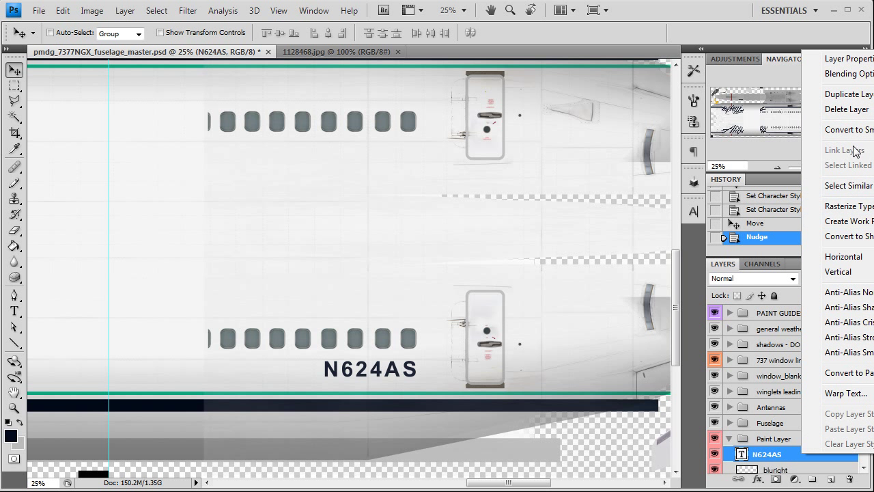
click(848, 95)
click(592, 177)
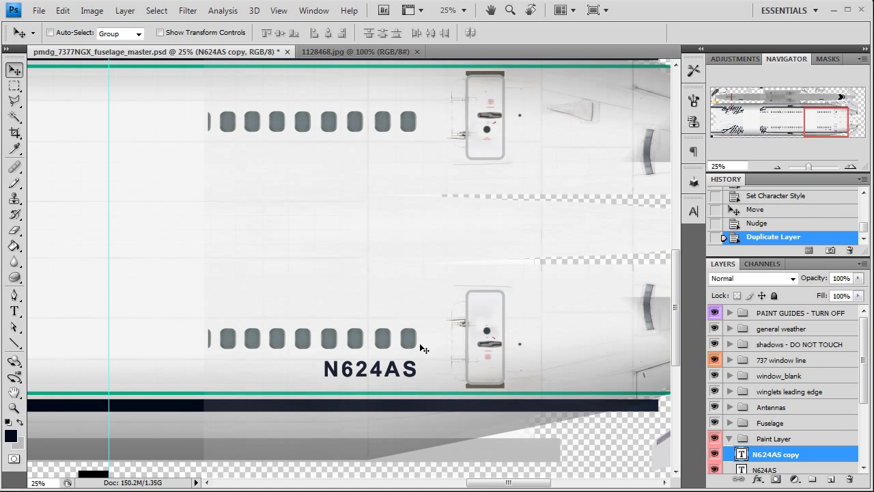
drag(419, 394, 413, 113)
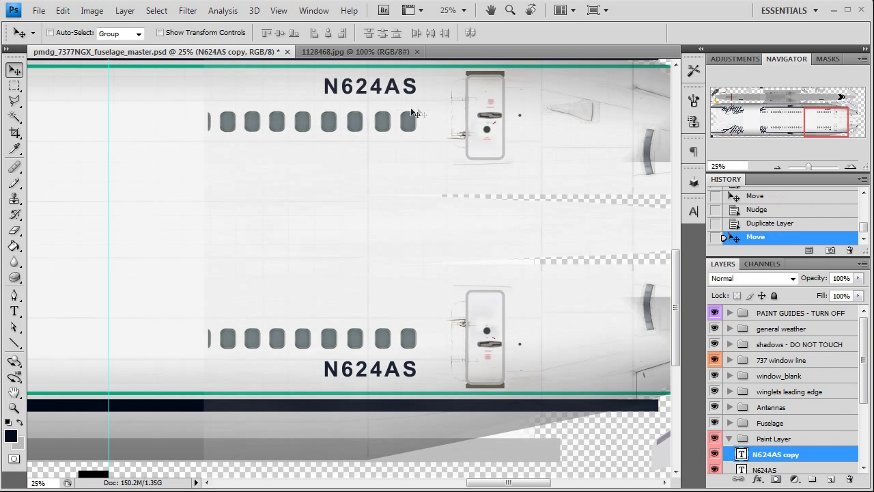
Rotate the copy 180° and nudge it into place above the windows.
click(62, 10)
mouse_move(145, 267)
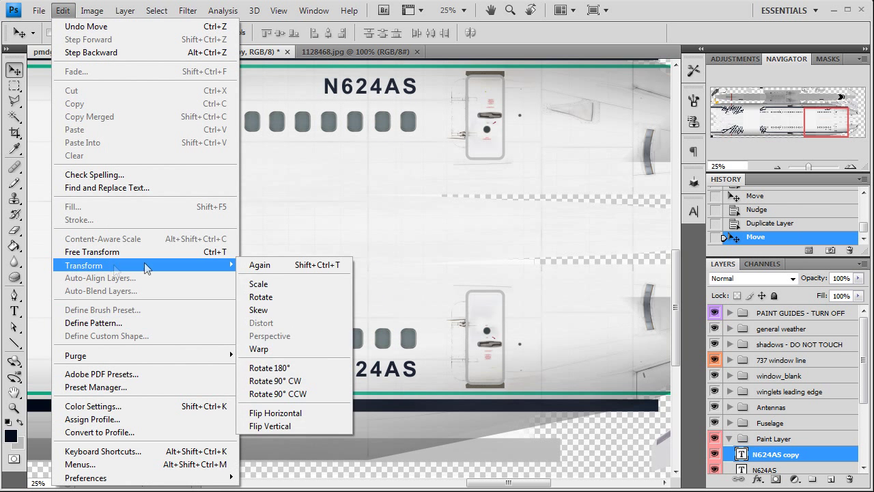
click(293, 367)
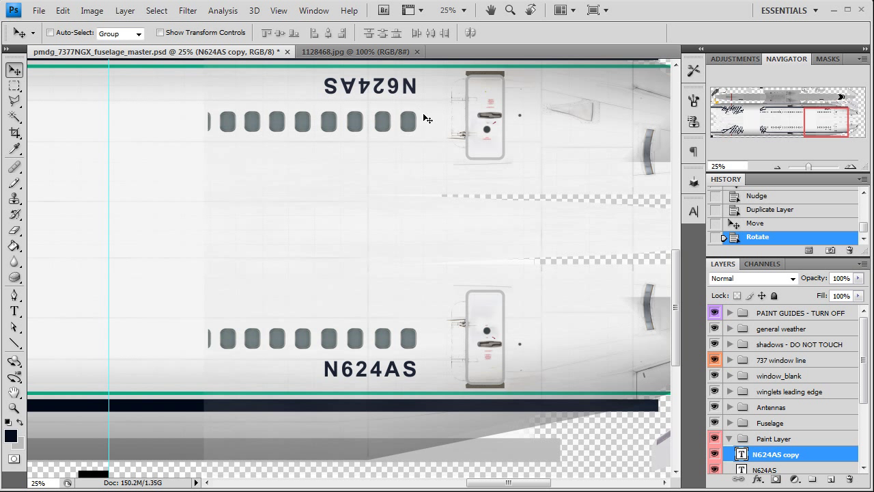
key(Down)
key(Down)
key(Down)
key(Down)
key(Down)
key(Down)
key(Down)
key(Down)
key(Down)
key(Down)
key(Down)
key(Down)
key(Down)
key(Down)
key(Down)
key(Down)
key(Down)
key(Down)
key(Down)
key(Down)
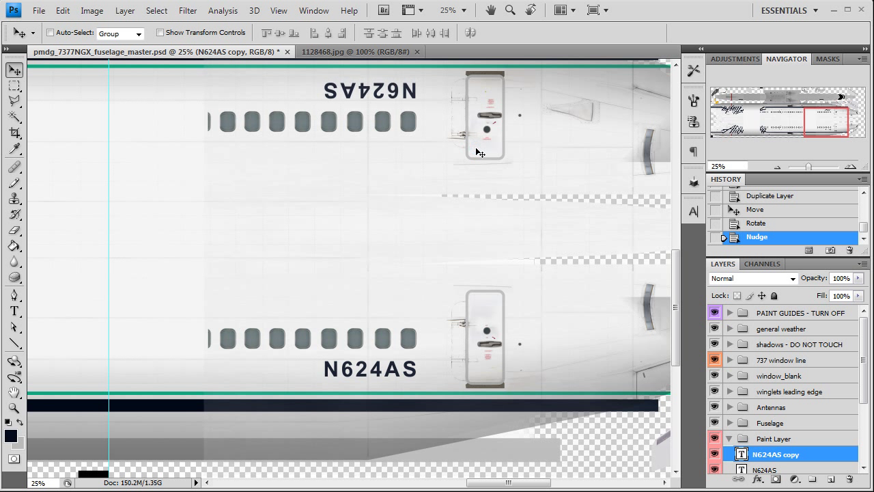
key(Up)
key(Up)
key(Up)
key(Up)
key(Up)
key(Up)
key(Up)
key(Up)
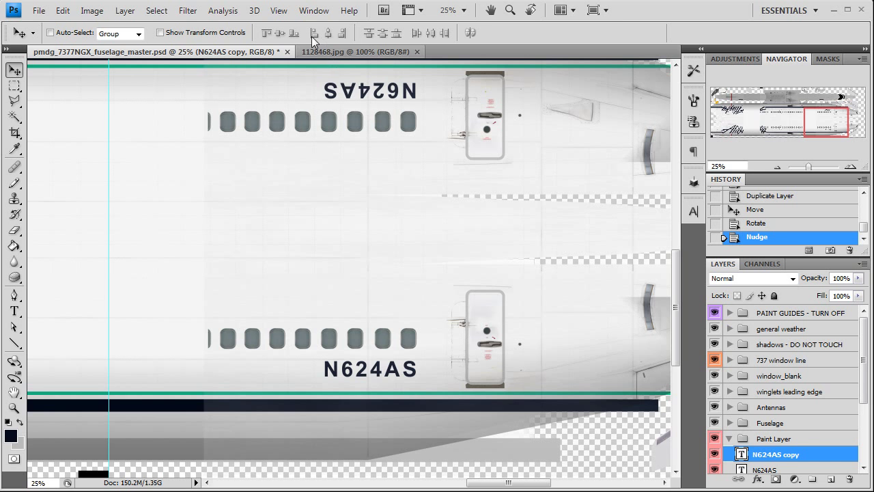
click(39, 11)
Open flag.bmp, copy the whole flag image, and paste it into the fuselage texture.
click(52, 40)
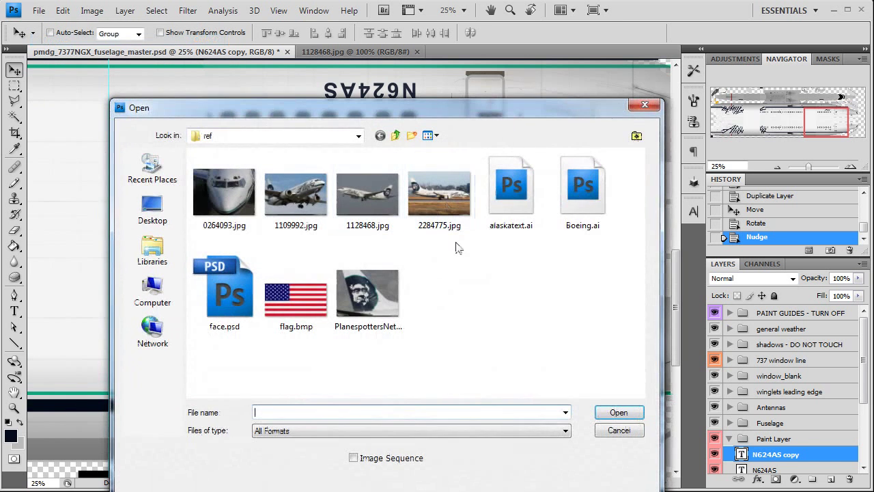
click(319, 301)
click(618, 413)
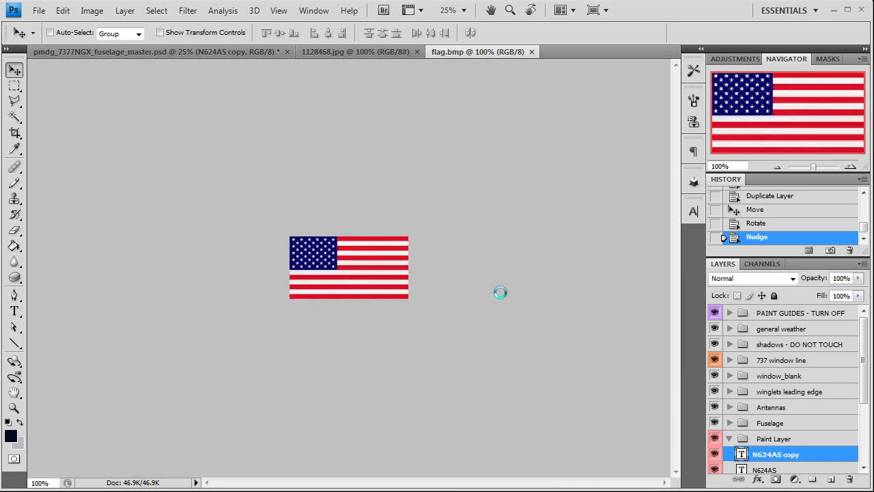
key(ctrl+a)
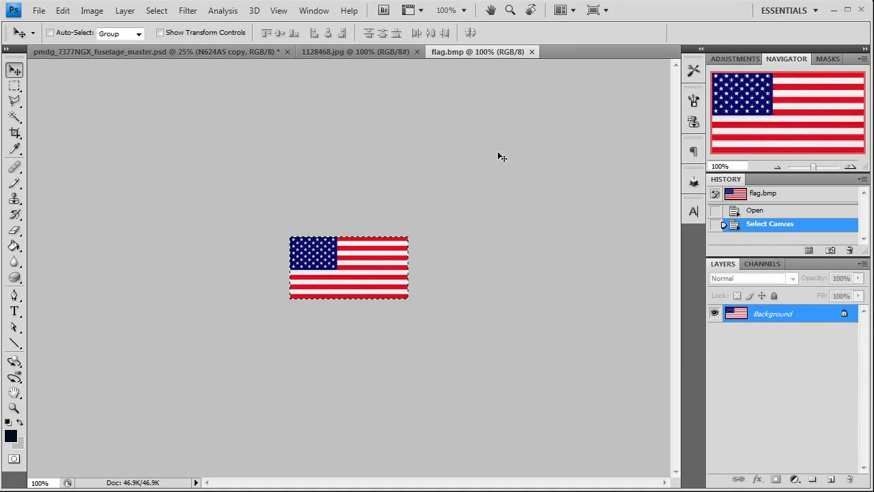
click(531, 52)
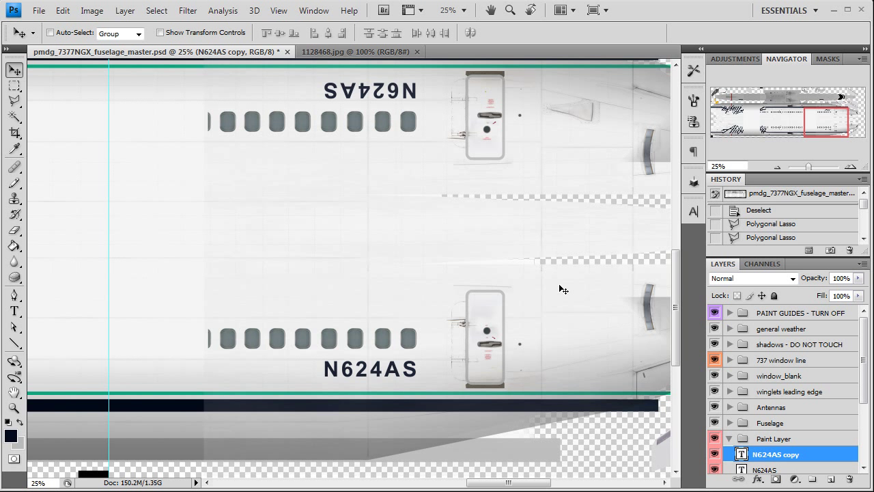
key(ctrl+v)
Position the US flag just left of the lower rear door, checking it against the reference photo.
drag(405, 287, 452, 305)
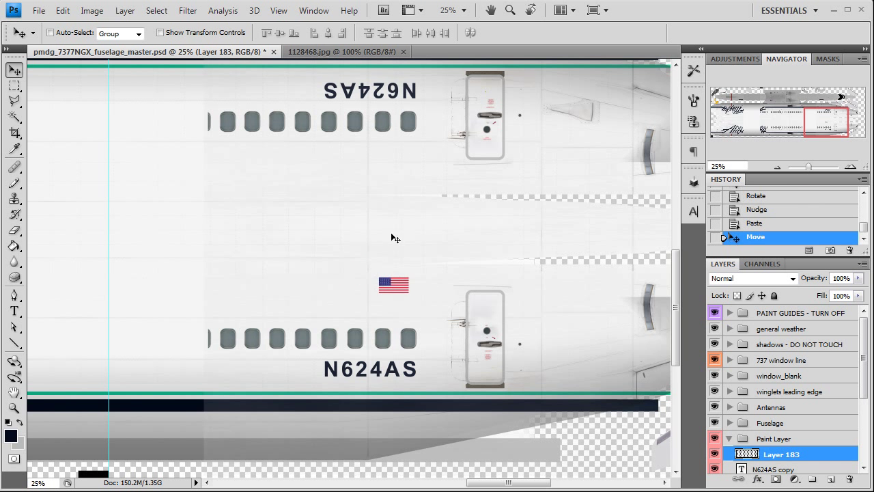
click(336, 53)
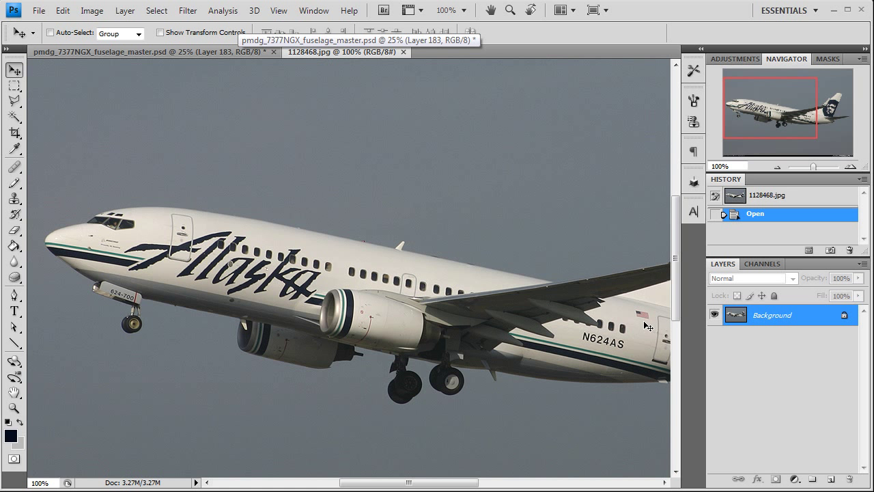
drag(667, 328, 578, 321)
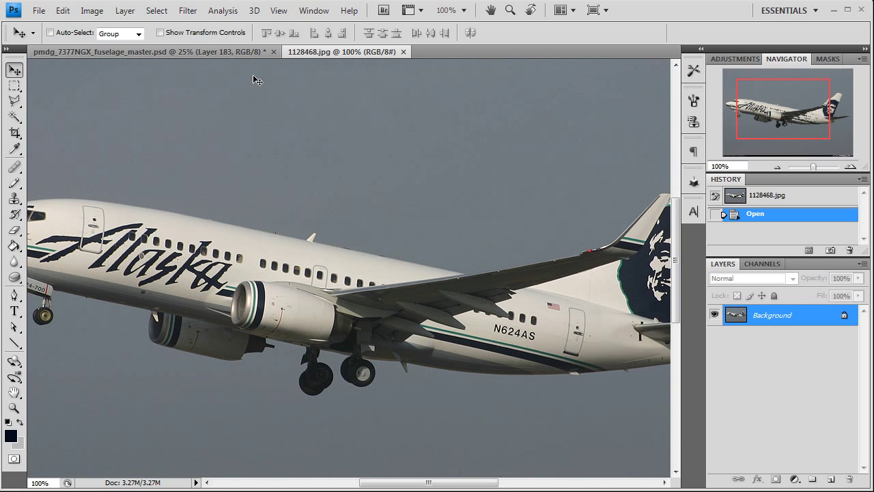
click(234, 54)
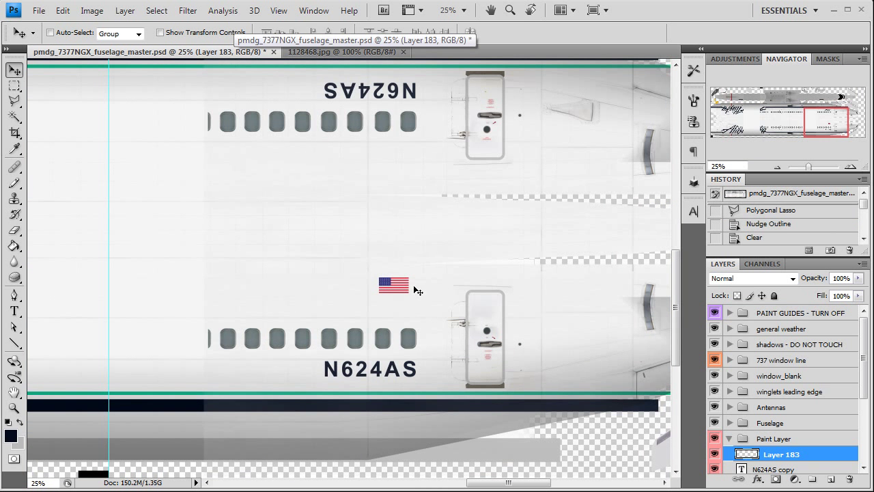
mouse_move(439, 295)
mouse_down()
mouse_move(456, 292)
mouse_move(449, 295)
mouse_up()
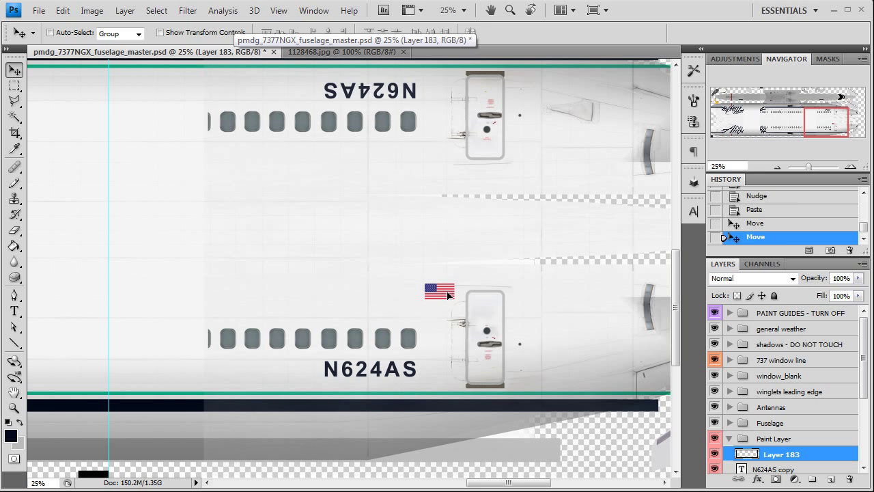
click(340, 50)
click(212, 47)
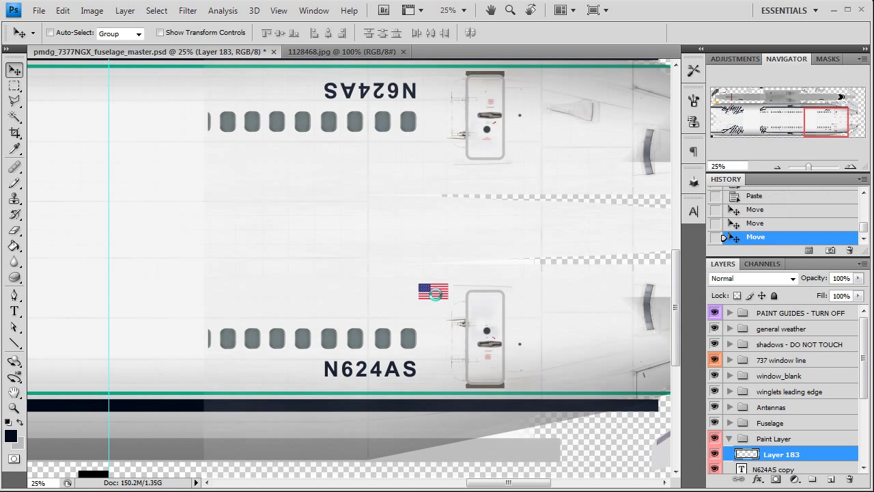
click(344, 49)
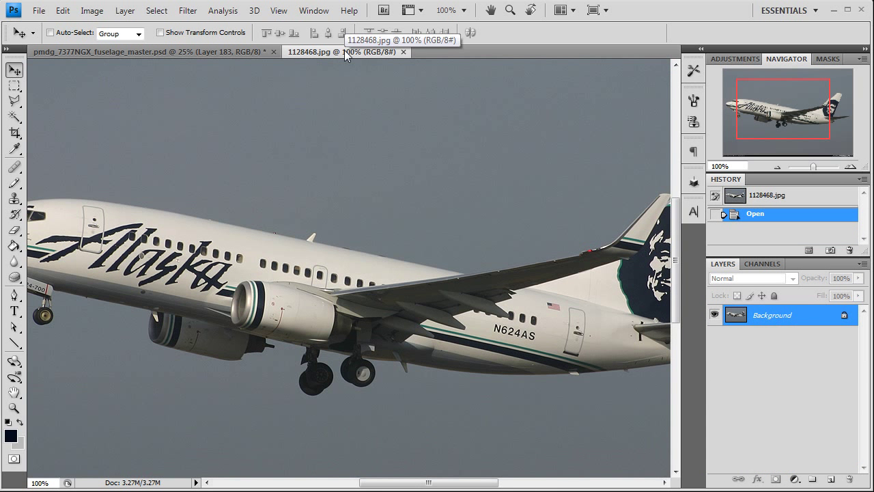
click(191, 49)
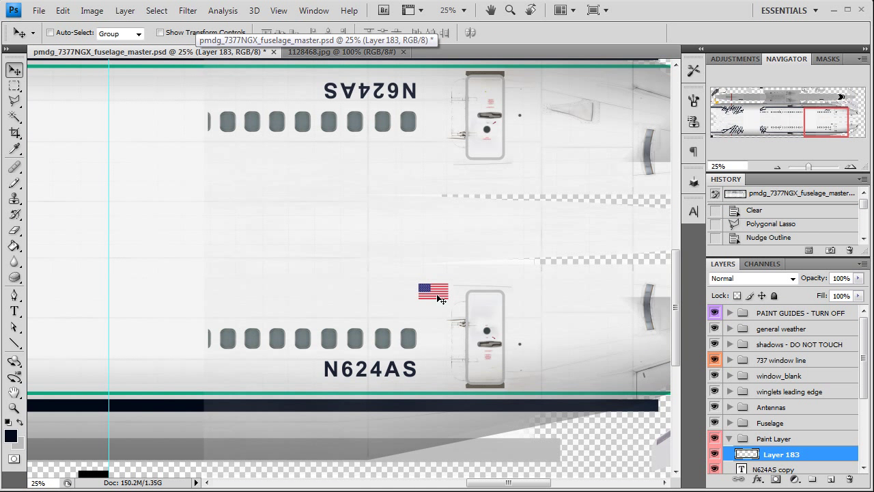
drag(438, 298, 437, 299)
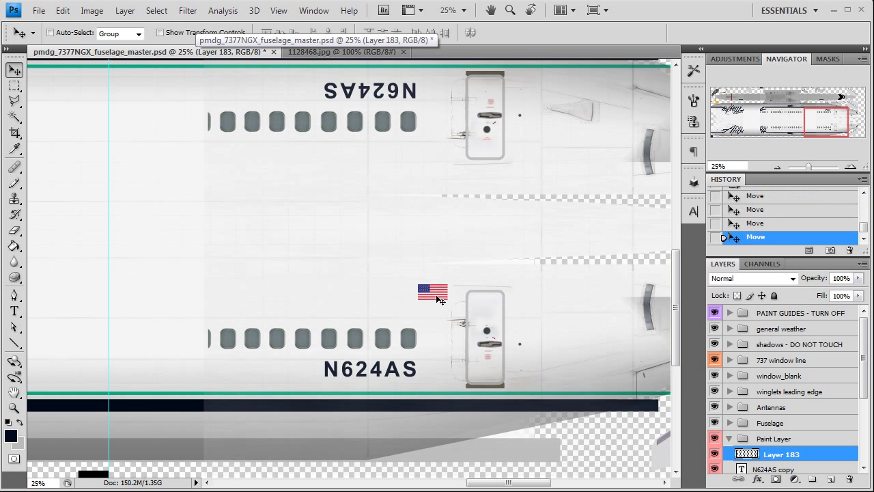
key(Down)
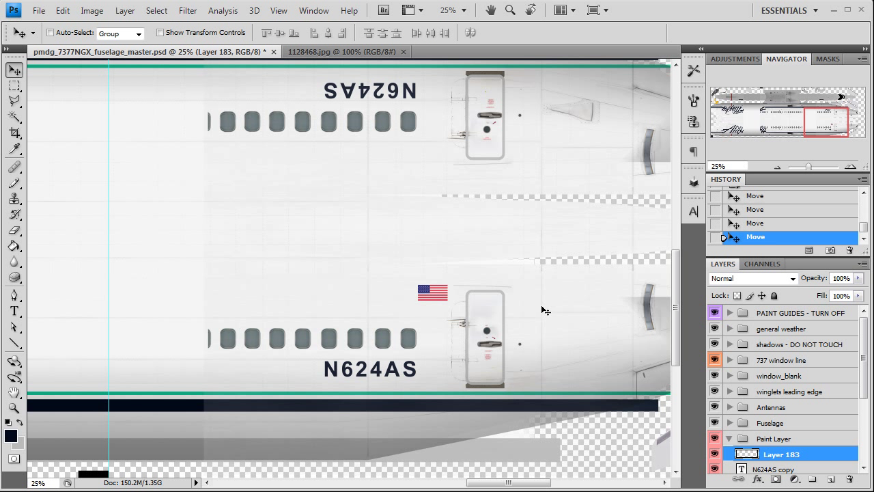
key(Down)
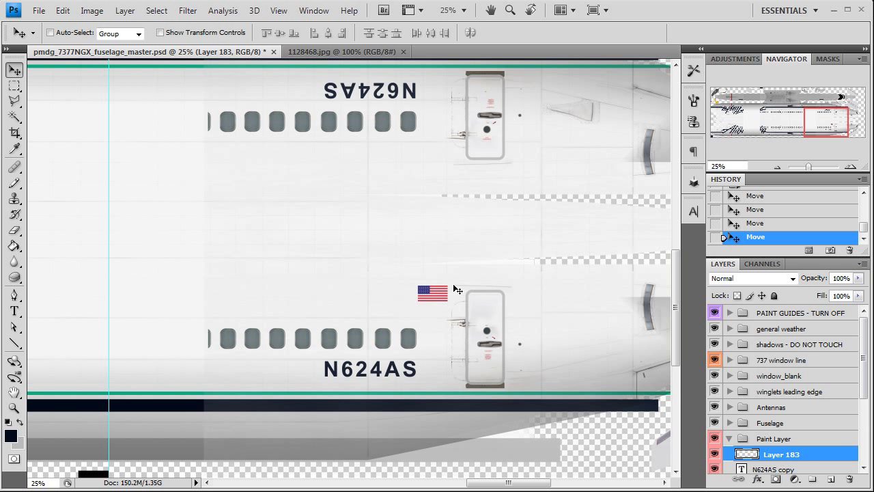
Duplicate Layer 183, flip the copy vertically, and place it beside the upper rear door.
right_click(817, 455)
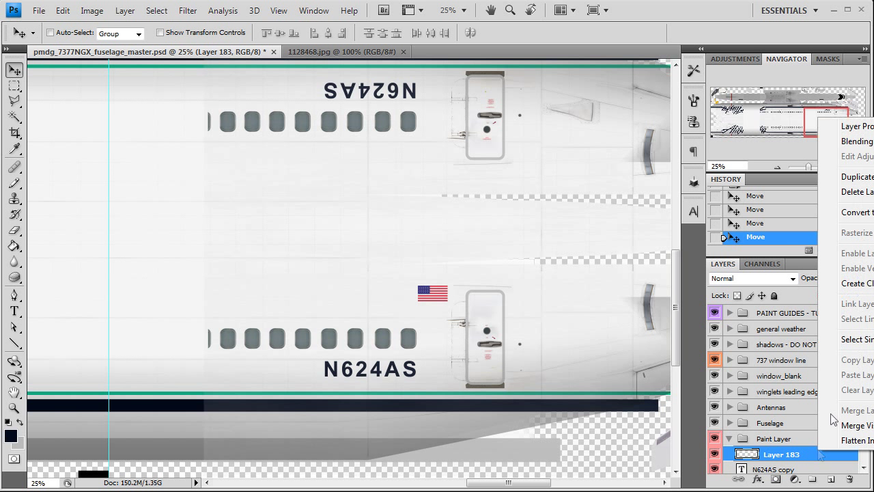
click(843, 175)
click(602, 180)
drag(420, 305, 417, 170)
click(60, 15)
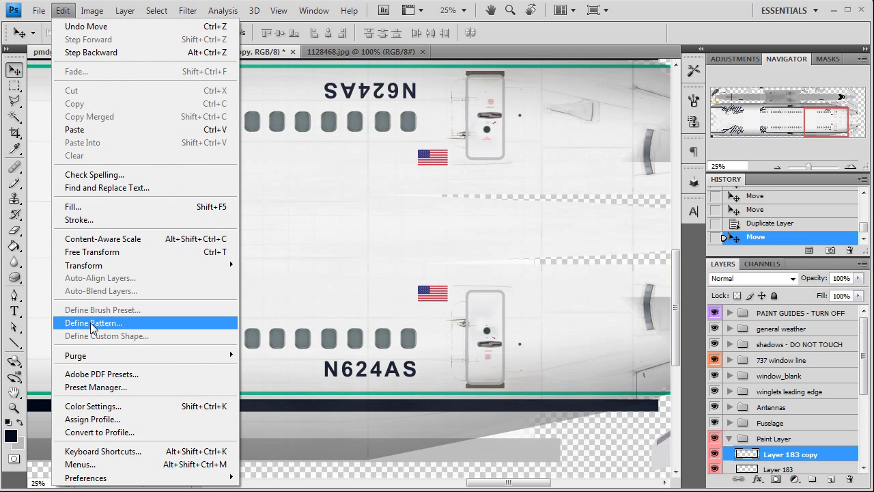
mouse_move(110, 268)
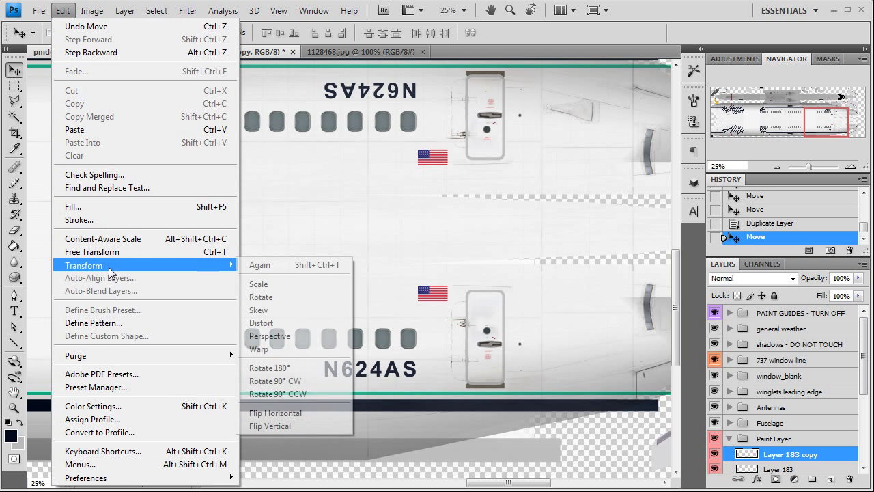
click(307, 424)
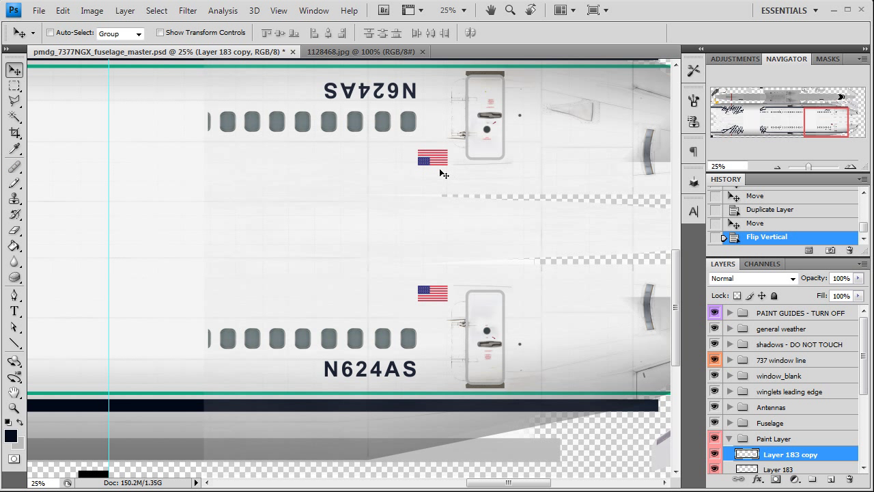
drag(443, 174, 441, 172)
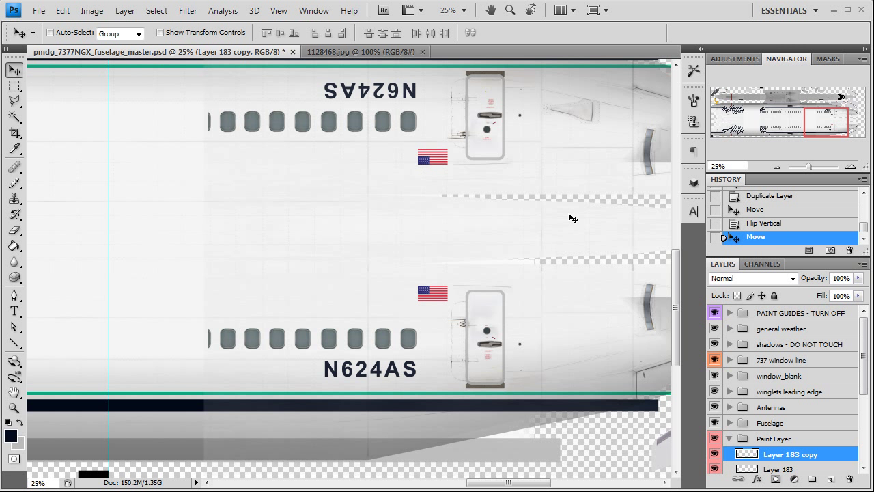
scroll(466, 312, left, 4)
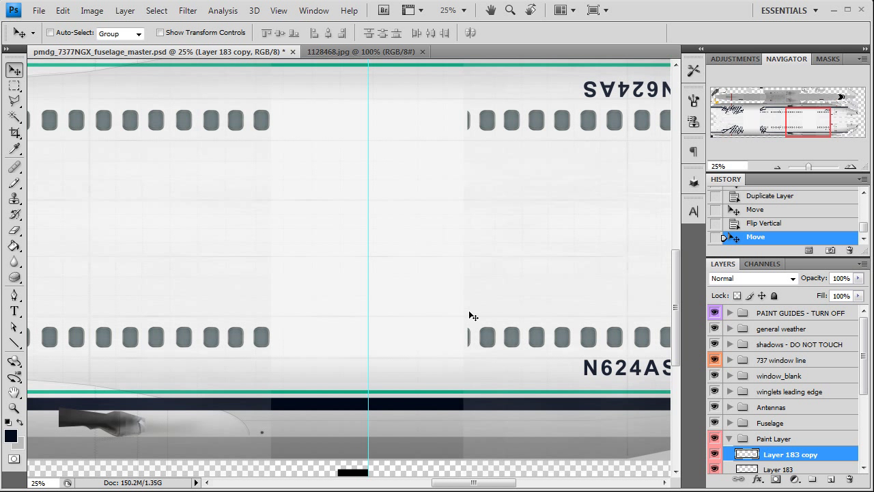
drag(242, 277, 545, 296)
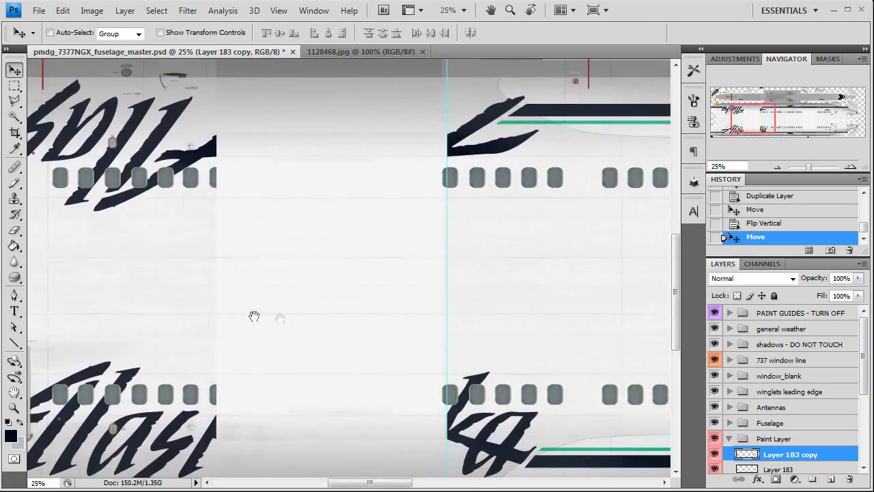
drag(253, 314, 552, 296)
drag(437, 300, 371, 234)
click(418, 52)
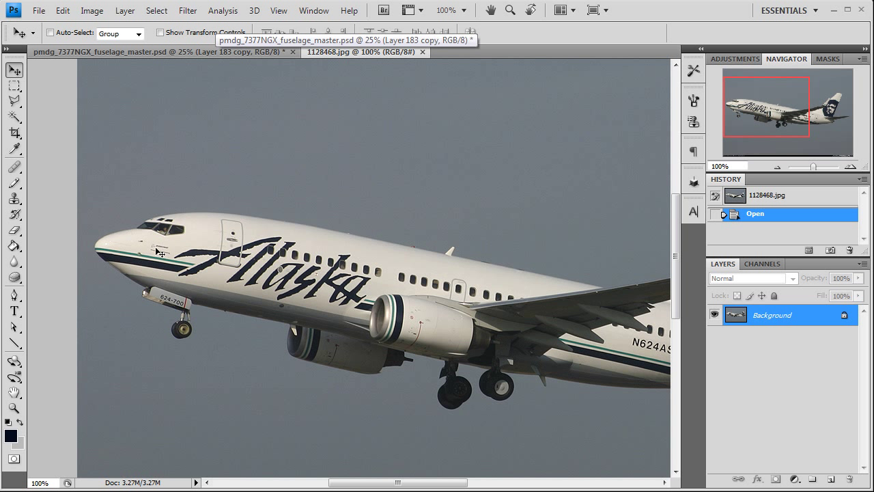
drag(158, 252, 196, 256)
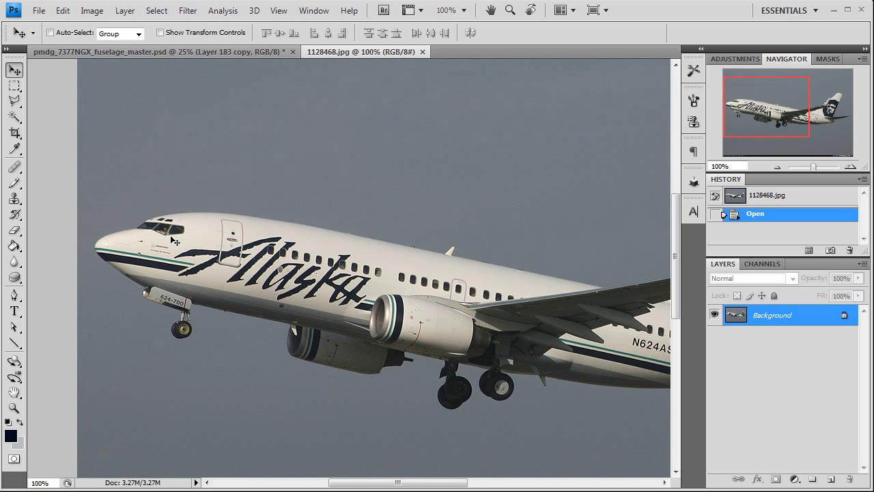
click(188, 53)
click(13, 85)
scroll(812, 369, down, 4)
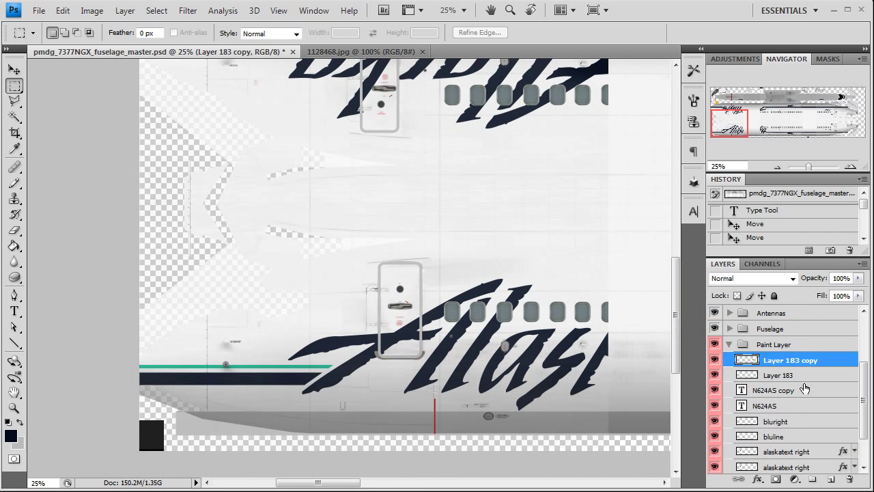
click(776, 468)
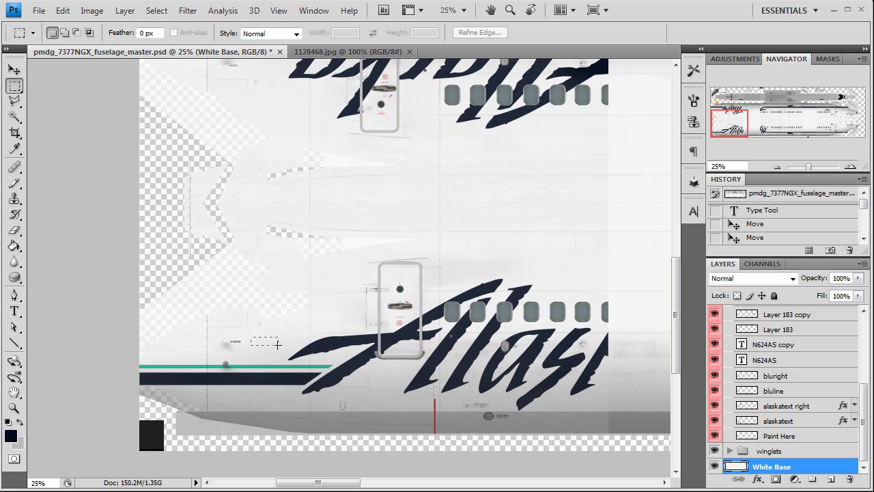
drag(278, 345, 278, 344)
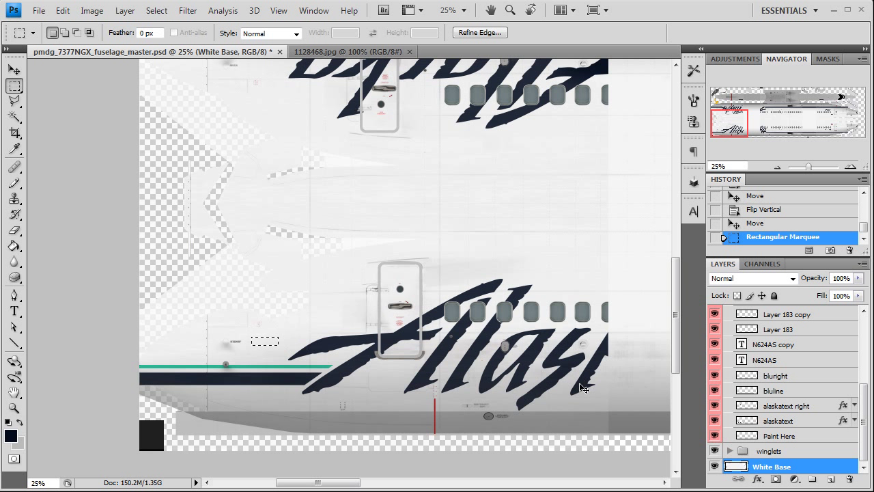
key(ctrl+d)
Start a new image at the 157-pixel clipboard size, then cancel it.
click(39, 10)
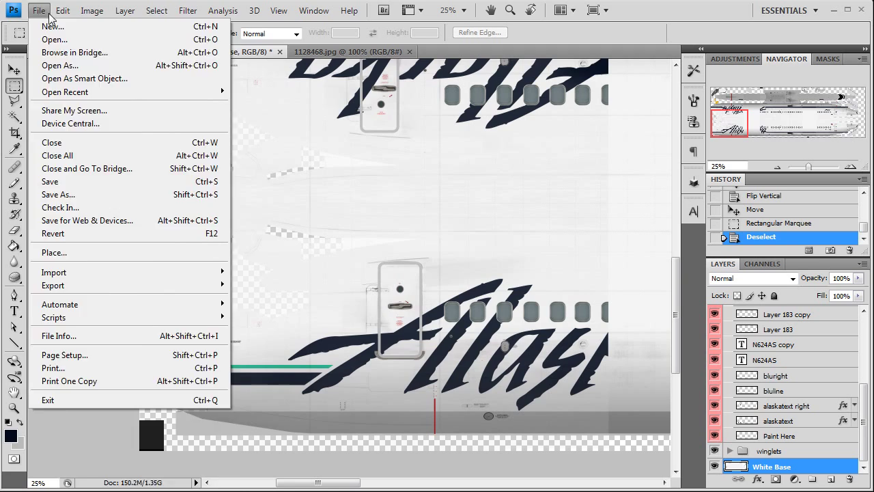
click(41, 24)
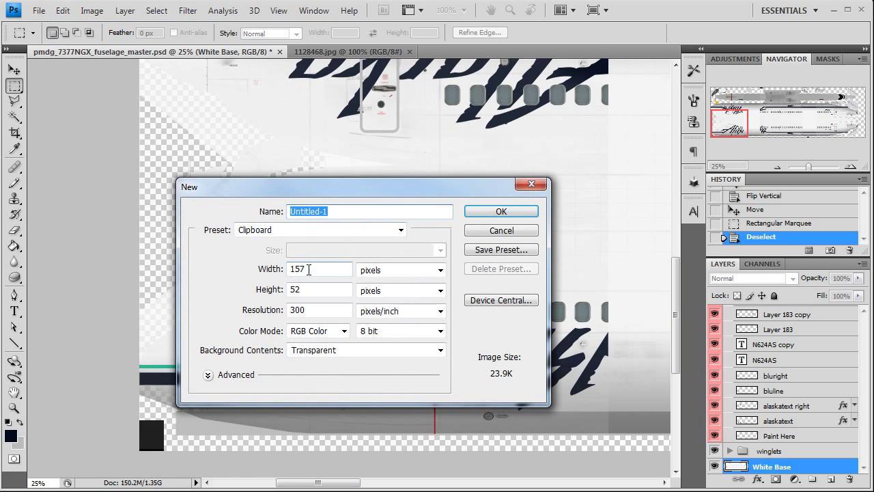
double_click(298, 268)
click(501, 230)
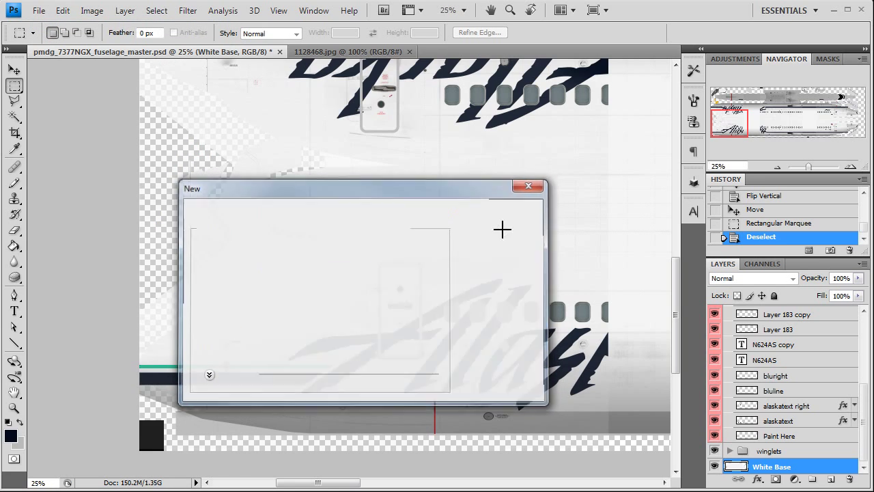
Open Boeing.ai imported at 157 px wide and select the entire logo.
click(39, 10)
click(51, 39)
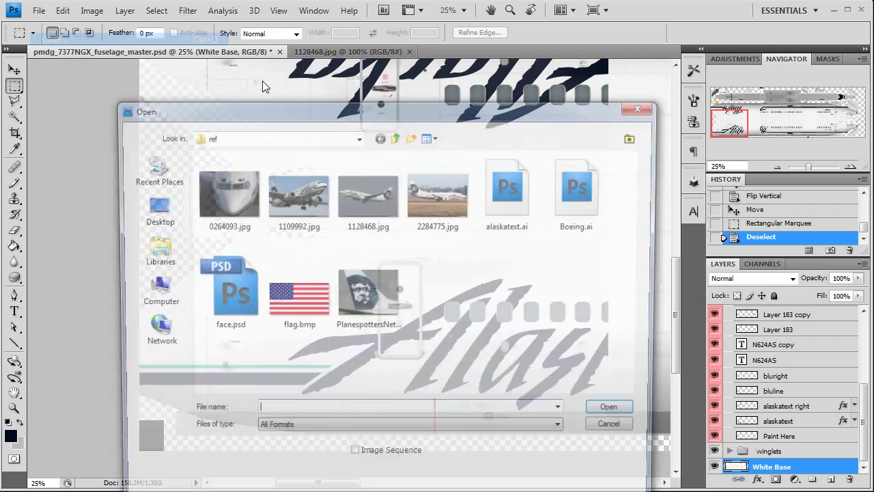
click(582, 226)
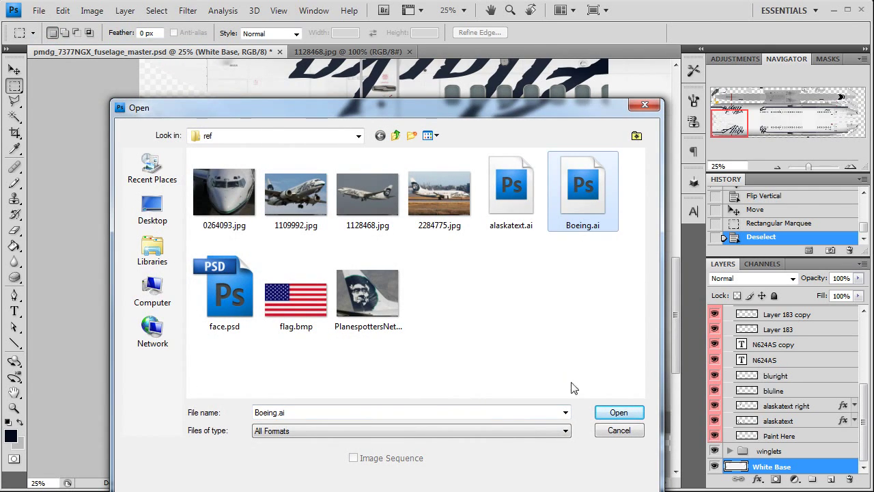
click(614, 413)
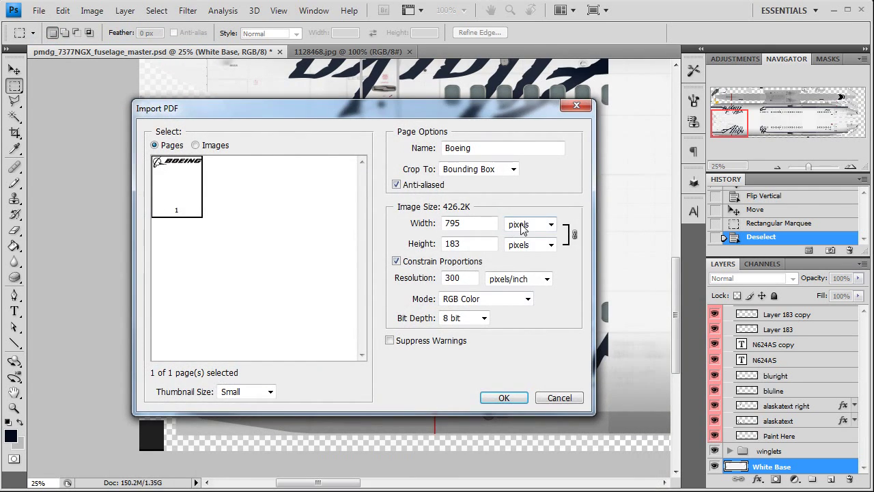
double_click(471, 224)
text(157)
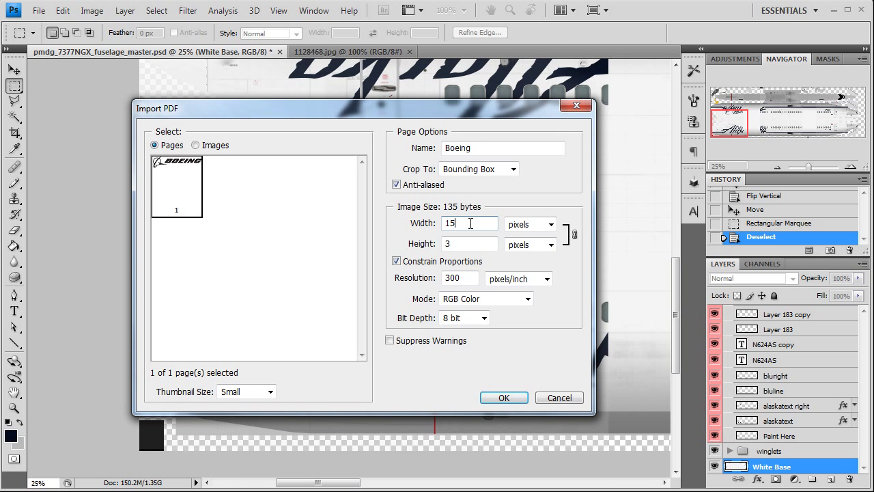
click(499, 398)
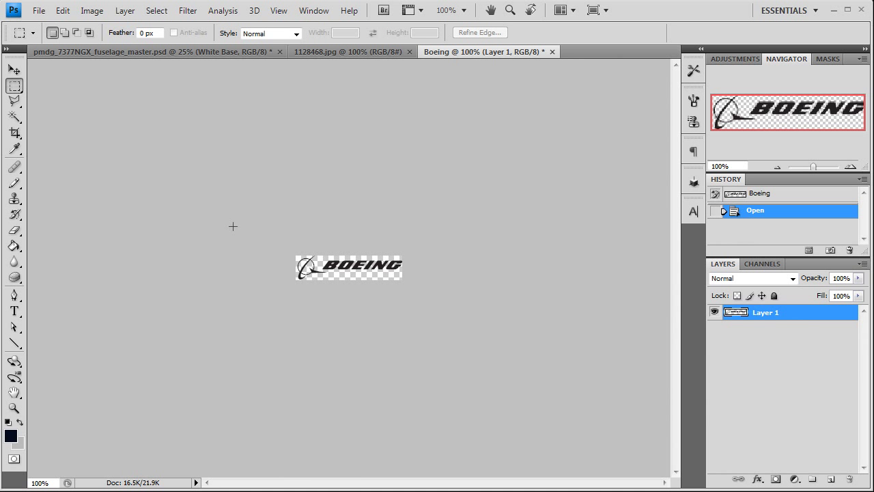
key(ctrl+a)
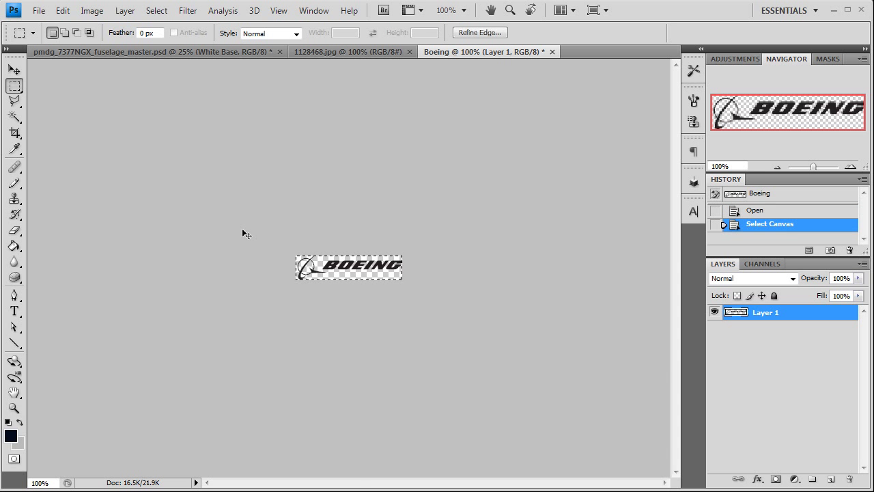
Paste the Boeing logo into the fuselage texture and drag it onto the forward fuselage.
click(140, 53)
click(19, 69)
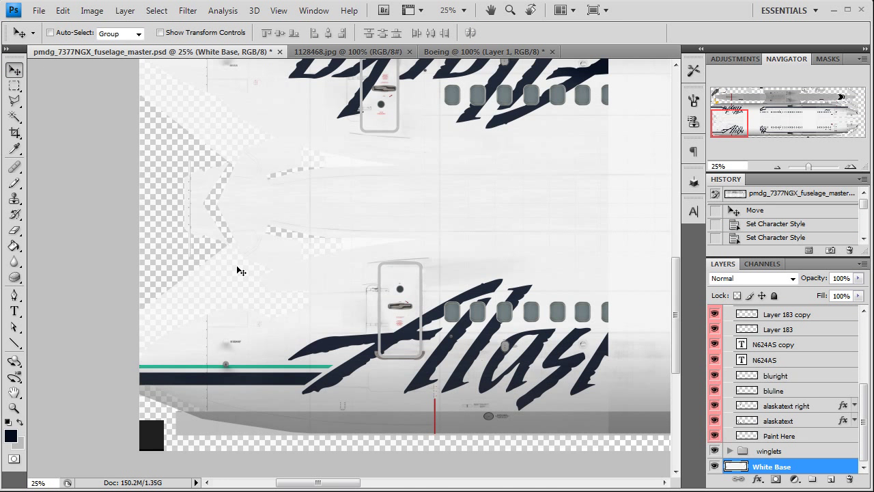
key(ctrl+v)
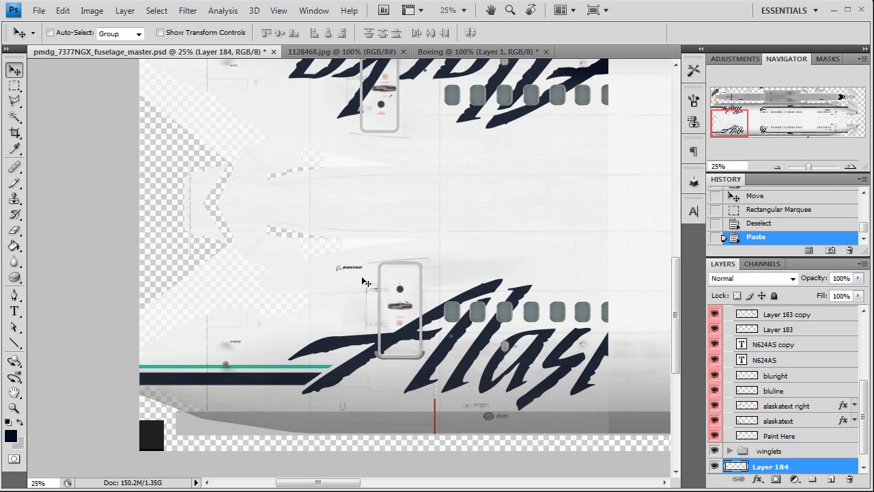
drag(365, 288, 281, 346)
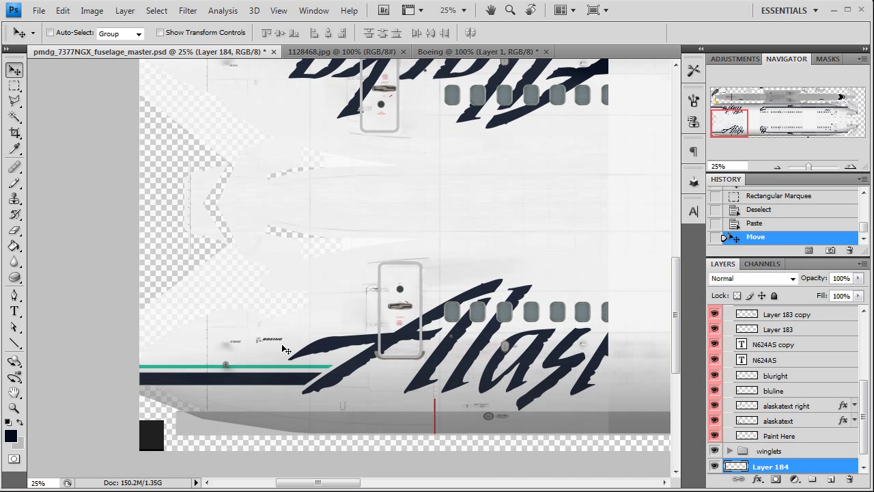
At 100% zoom, nudge the Boeing logo beside the pitot-static port to match the reference photo.
click(850, 166)
click(850, 166)
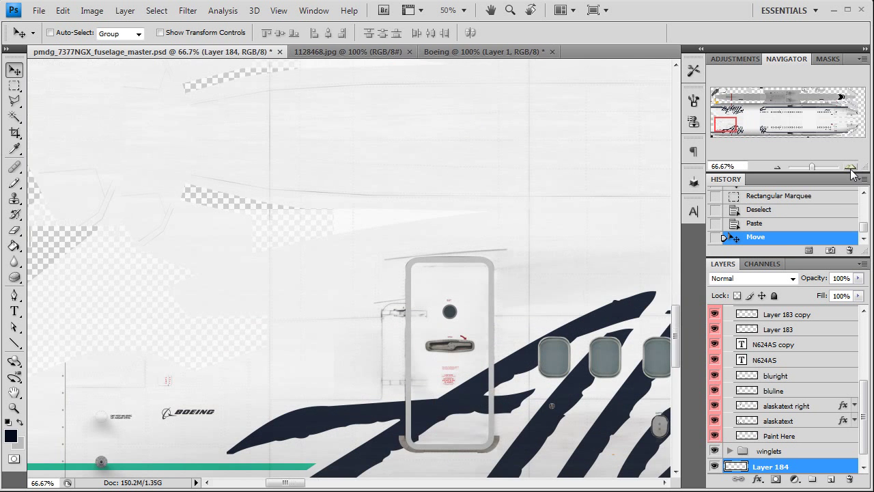
click(850, 166)
drag(718, 125, 714, 130)
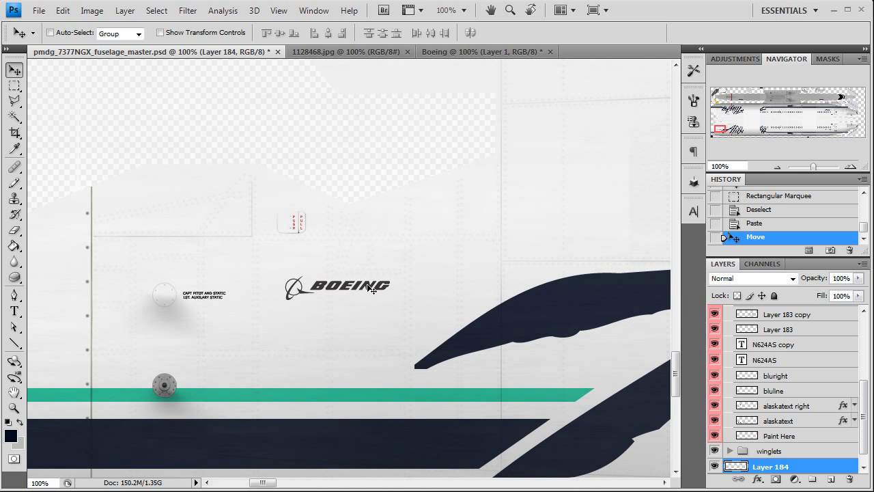
key(Left)
key(Left)
key(Left)
key(Left)
key(Left)
key(Left)
key(Left)
key(Left)
key(Left)
key(Left)
key(Left)
key(Left)
key(Left)
key(Left)
key(Left)
key(Left)
key(Left)
key(Left)
key(Left)
key(Left)
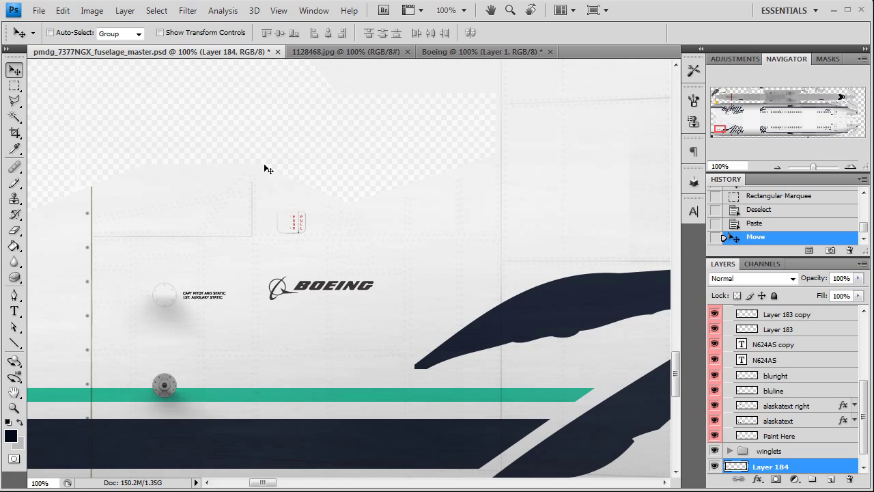
key(Down)
key(Down)
key(Down)
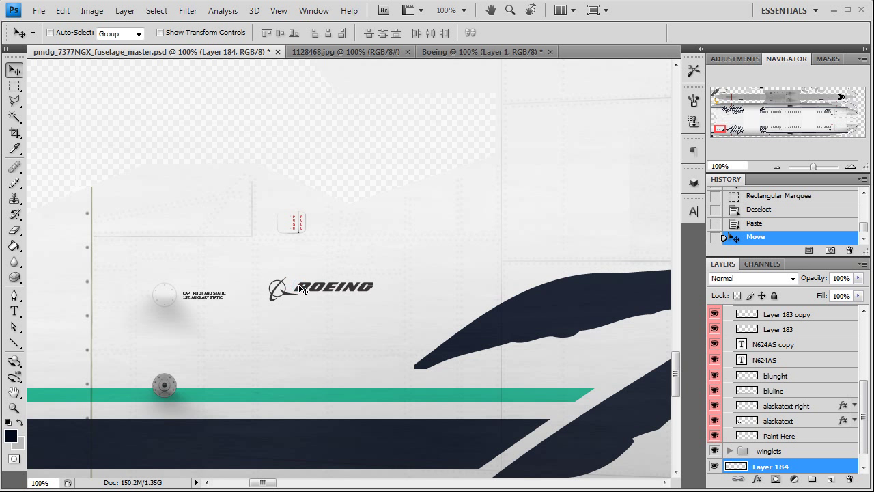
drag(301, 290, 296, 289)
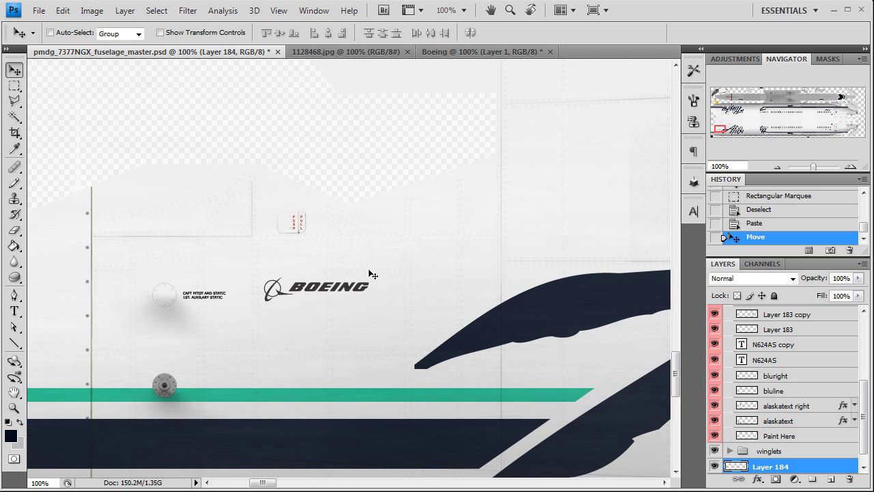
click(338, 51)
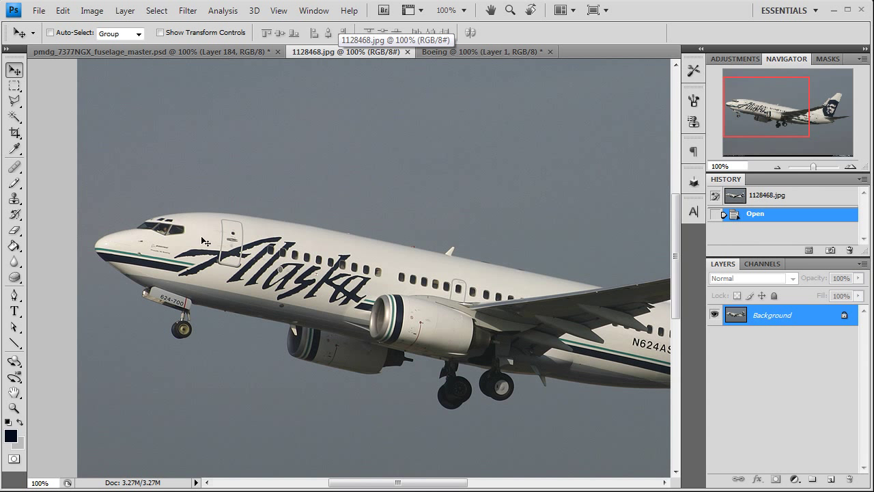
click(115, 52)
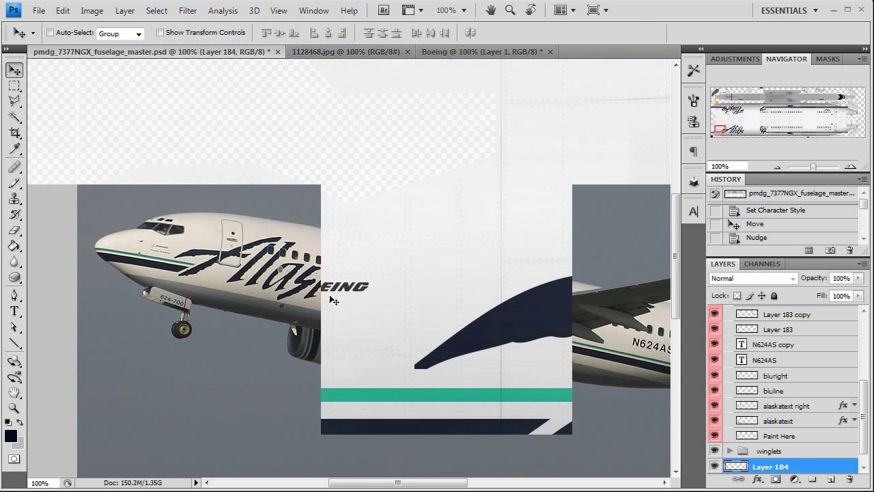
key(Down)
key(Down)
key(Down)
key(Down)
key(Down)
key(Down)
key(Down)
key(Down)
key(Down)
key(Down)
key(Down)
key(Down)
key(Down)
key(Down)
key(Down)
key(Down)
key(Down)
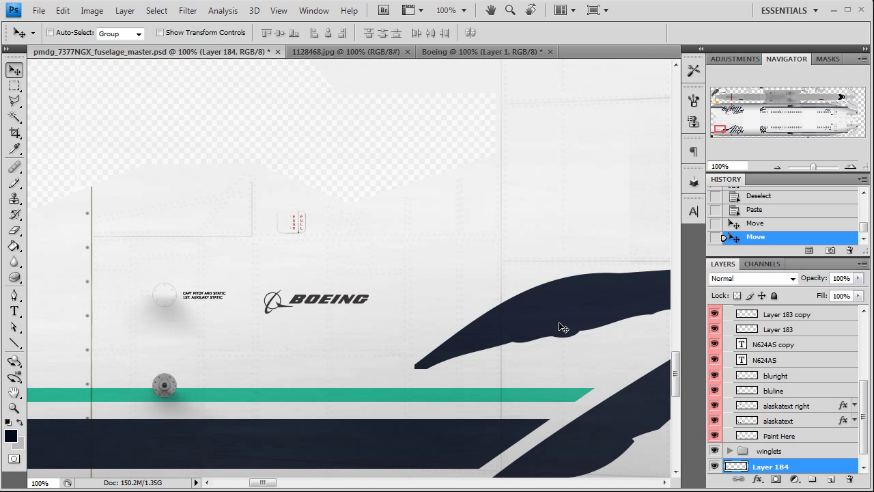
Try a Color Overlay on Layer 184, then discard the default red overlay style.
double_click(821, 468)
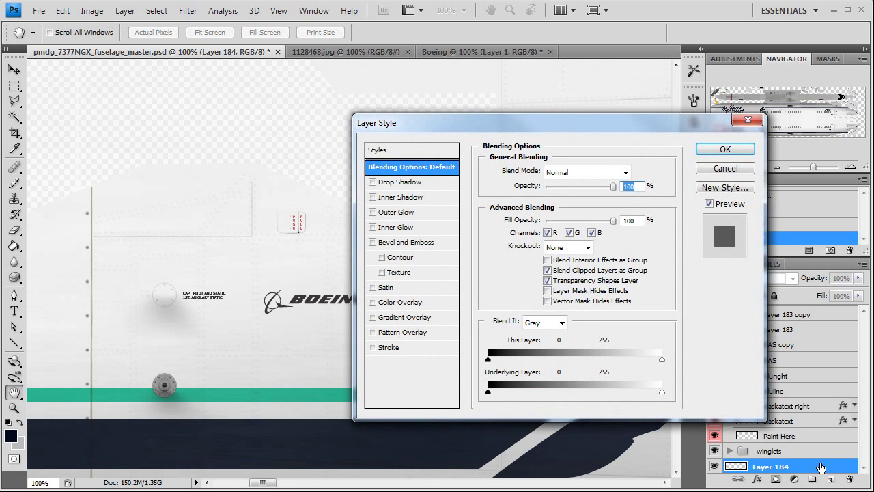
click(400, 302)
click(631, 172)
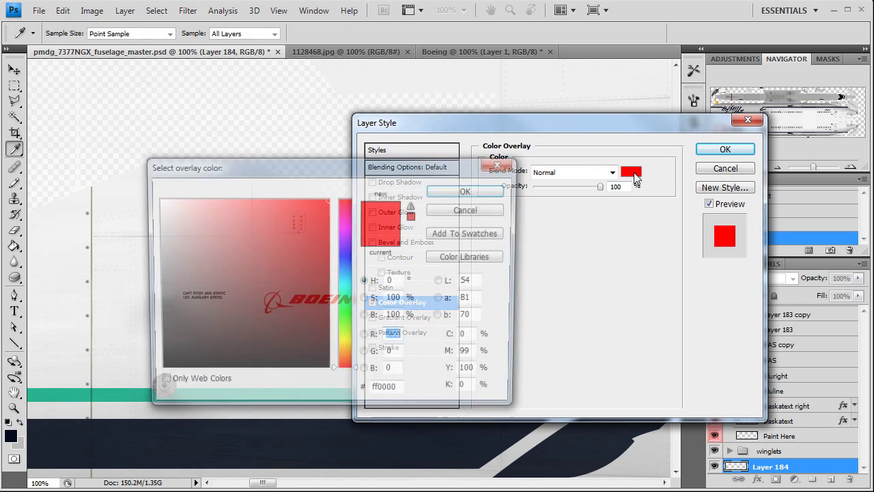
click(400, 392)
double_click(400, 393)
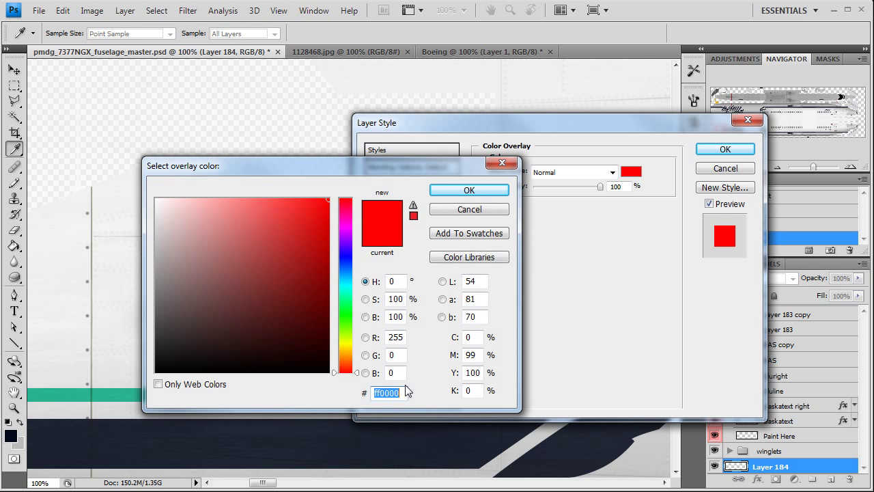
key(BackSpace)
click(480, 209)
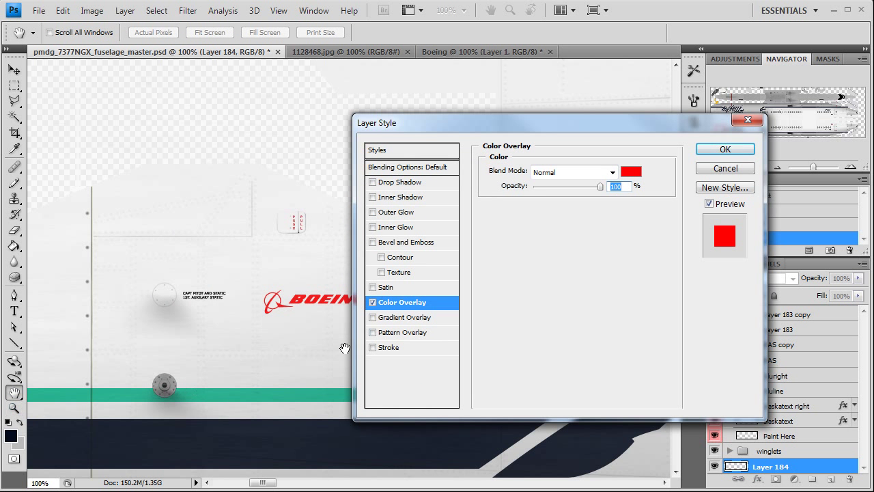
click(724, 170)
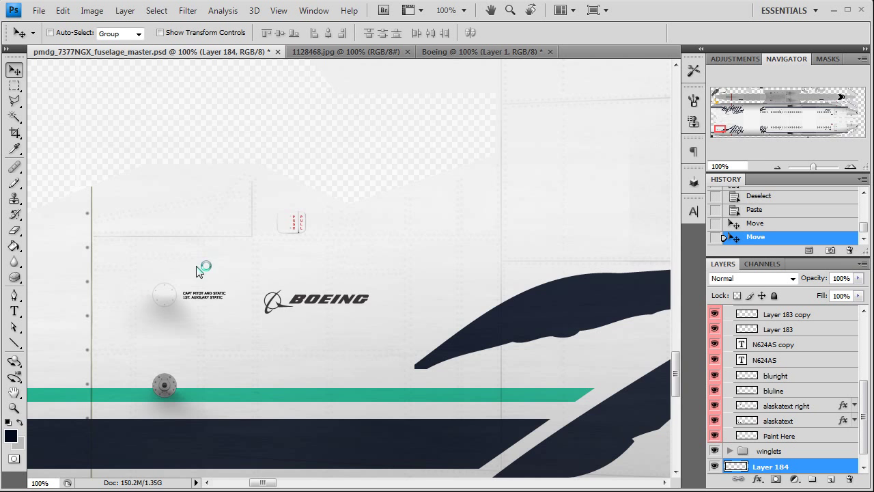
Copy 010a1c from the colour notes and set it as the foreground colour.
key(alt+Tab)
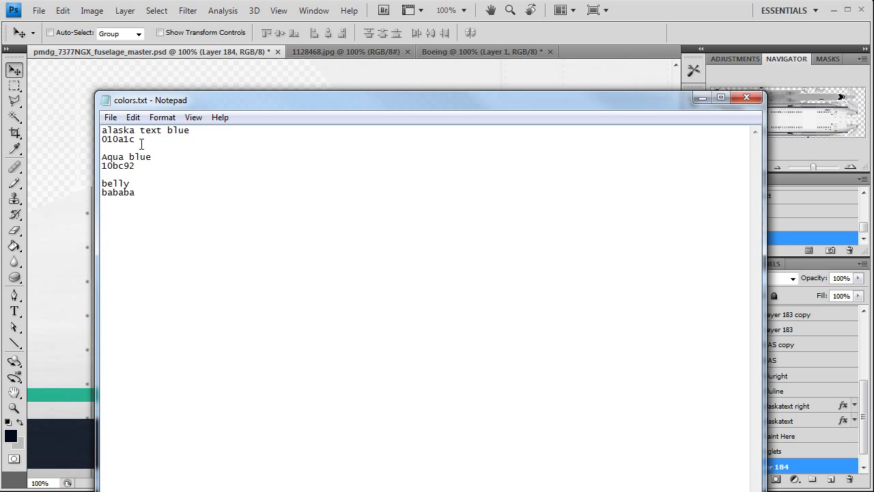
drag(142, 143, 95, 140)
key(ctrl+c)
click(746, 97)
key(i)
click(11, 436)
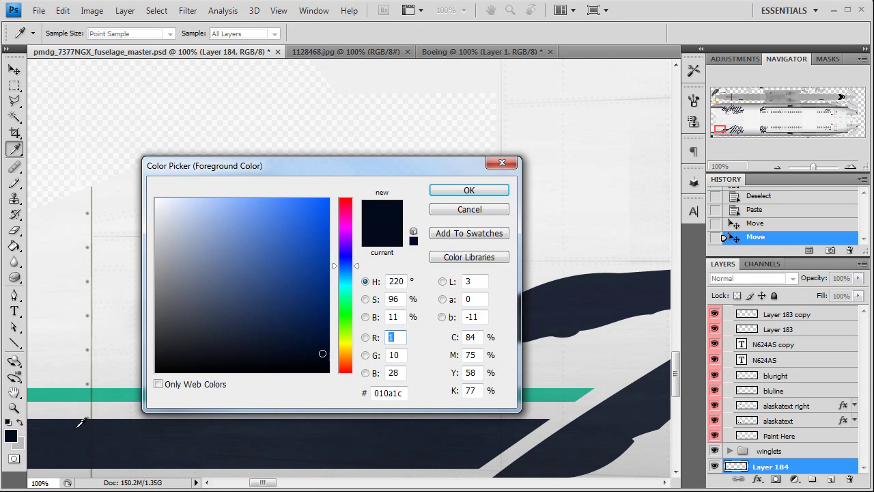
double_click(387, 393)
key(ctrl+v)
key(Tab)
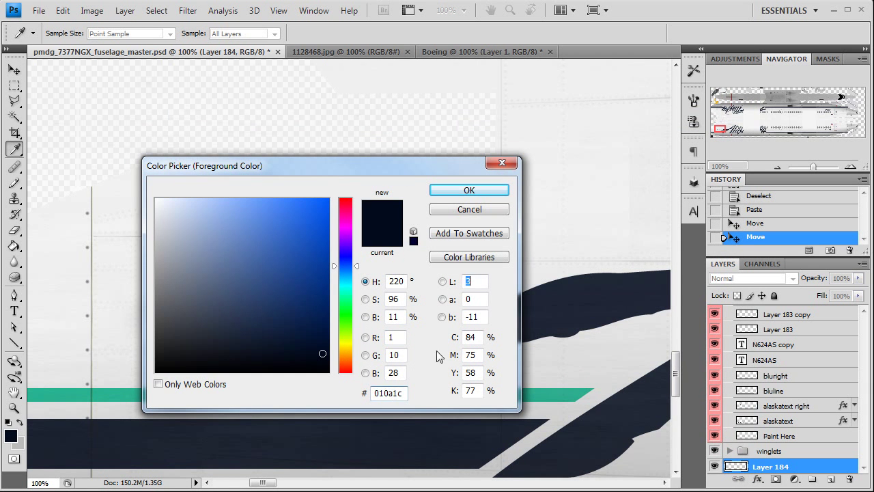
click(454, 191)
Apply a Color Overlay in the sampled navy 010a1c to the Boeing logo layer.
key(v)
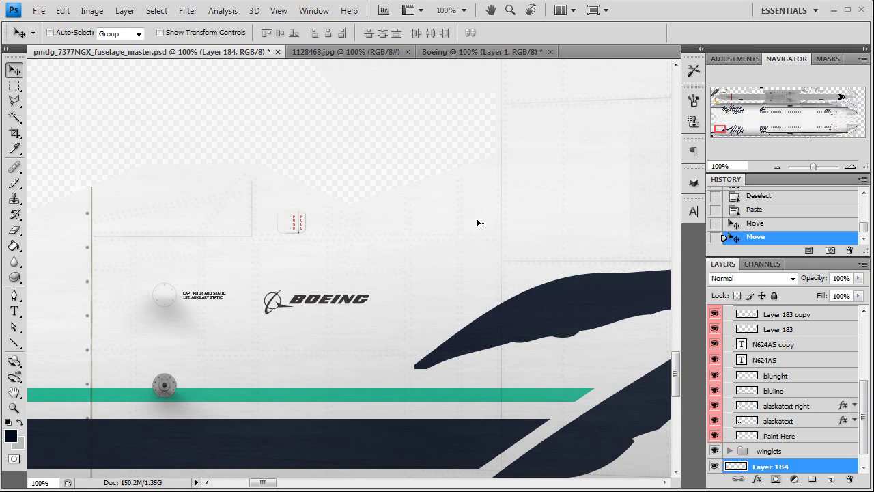
double_click(815, 467)
click(403, 301)
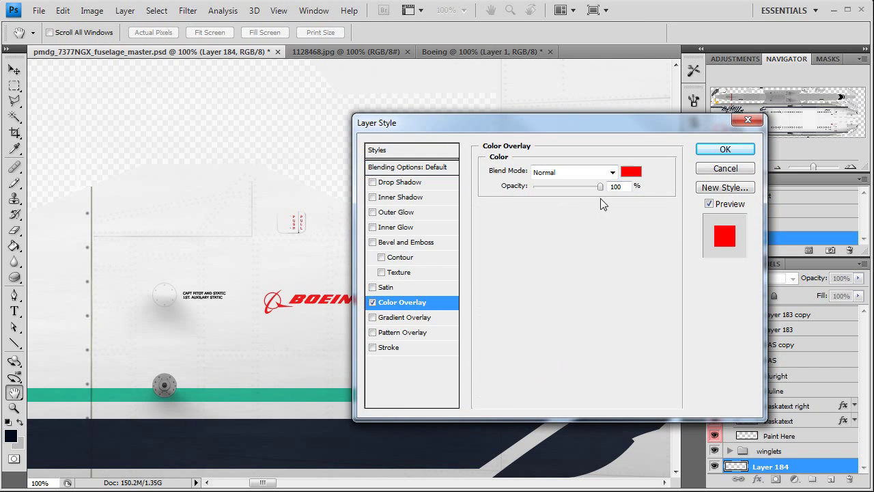
click(631, 172)
click(28, 434)
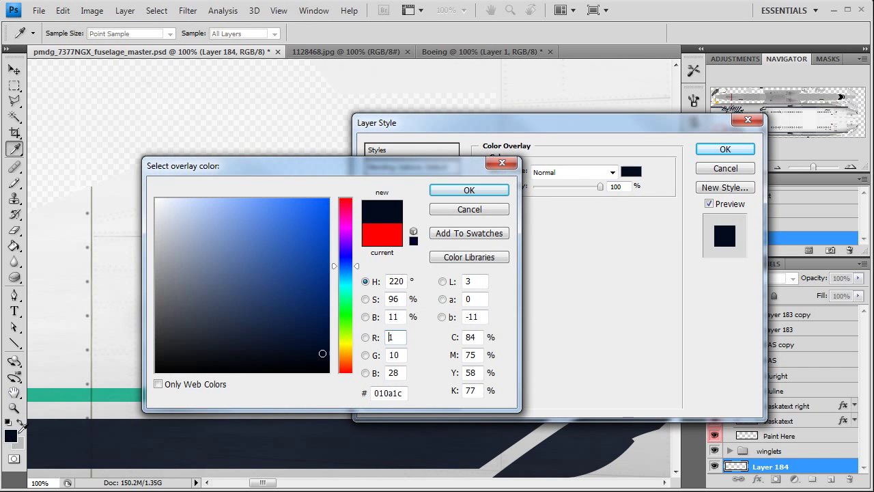
click(482, 191)
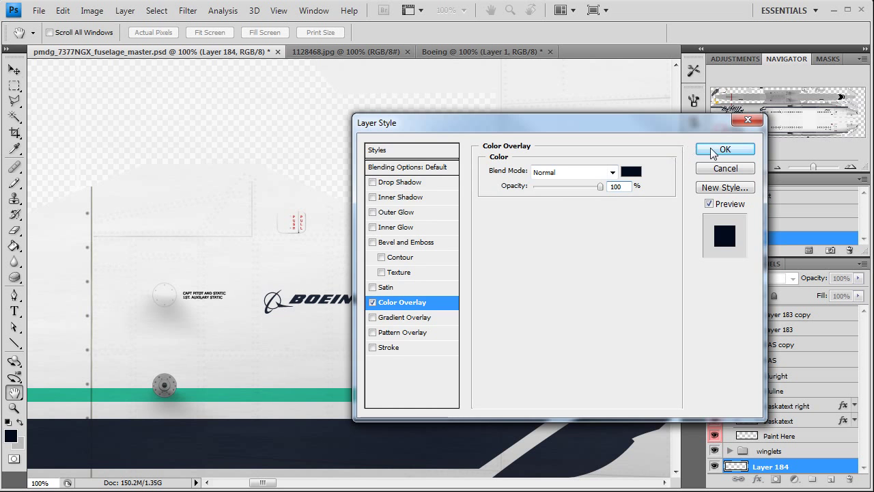
click(724, 151)
Type 'Proudly All Boeing' below the Boeing logo and roughly centre it, checking the reference photo.
click(15, 312)
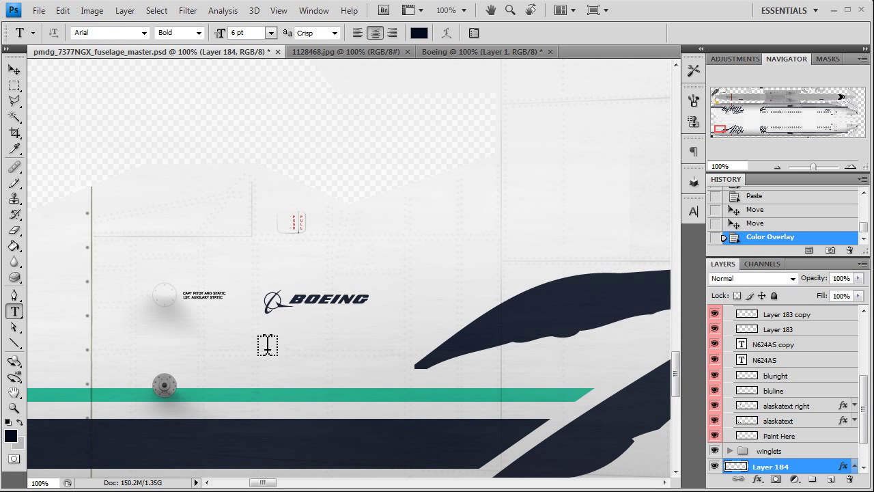
click(261, 334)
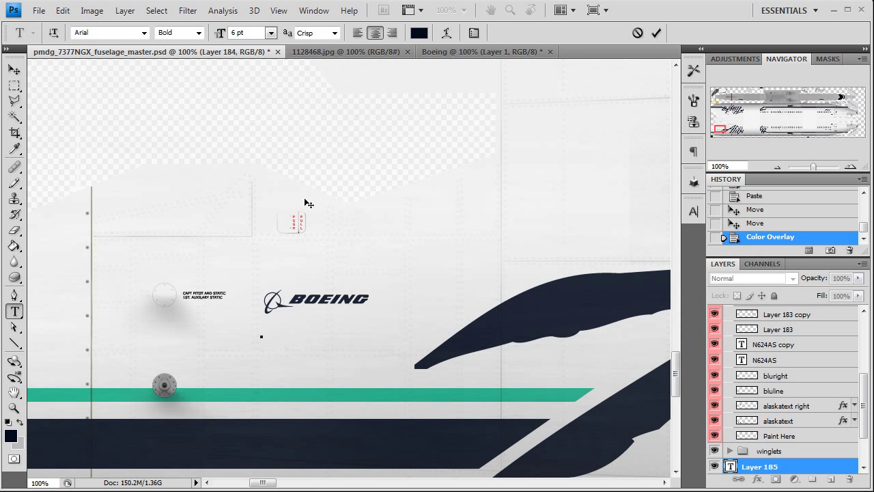
text(Proudly )
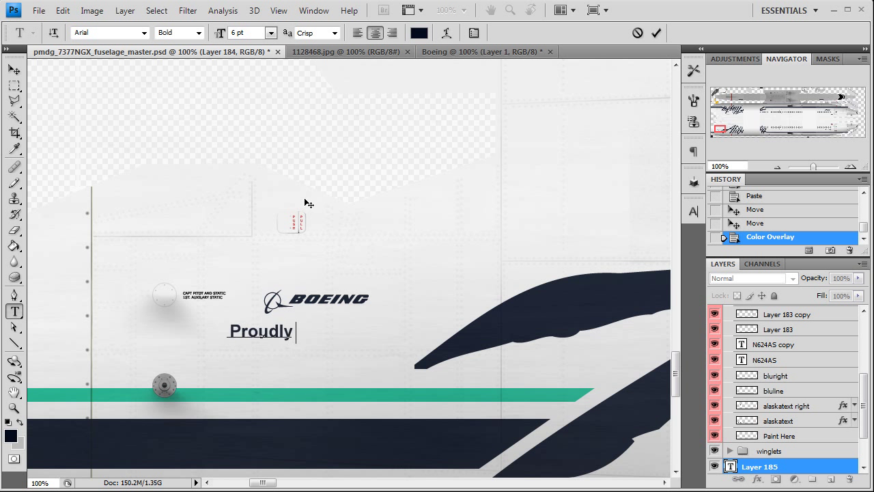
text(All Boeing)
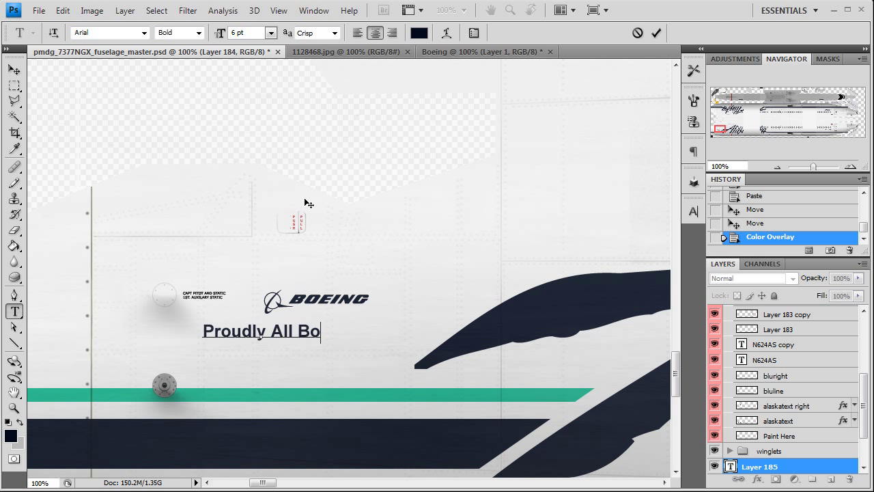
click(14, 70)
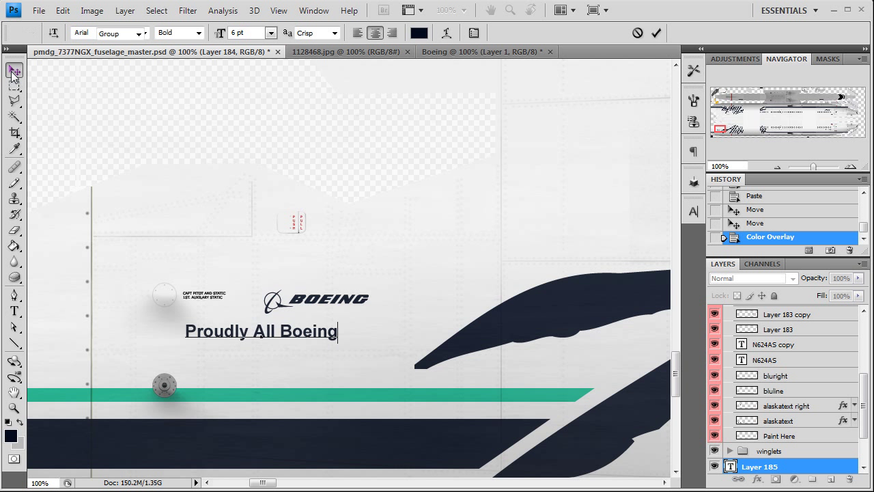
drag(263, 340, 331, 342)
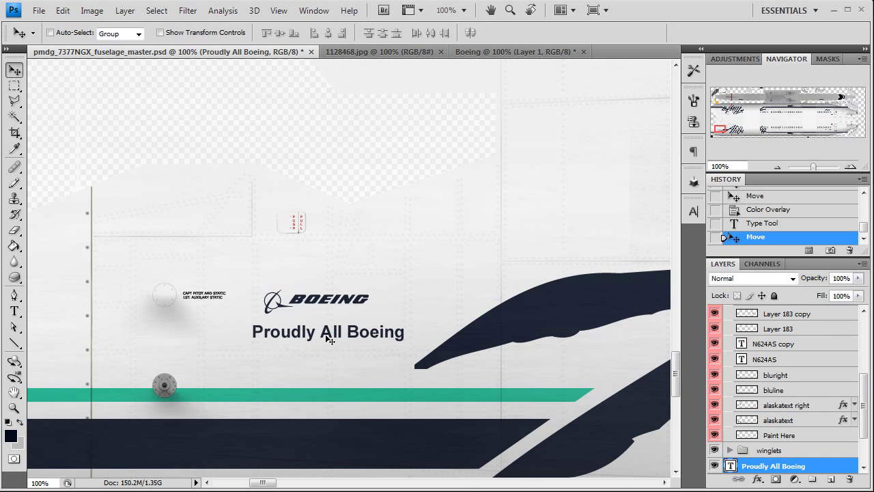
click(369, 55)
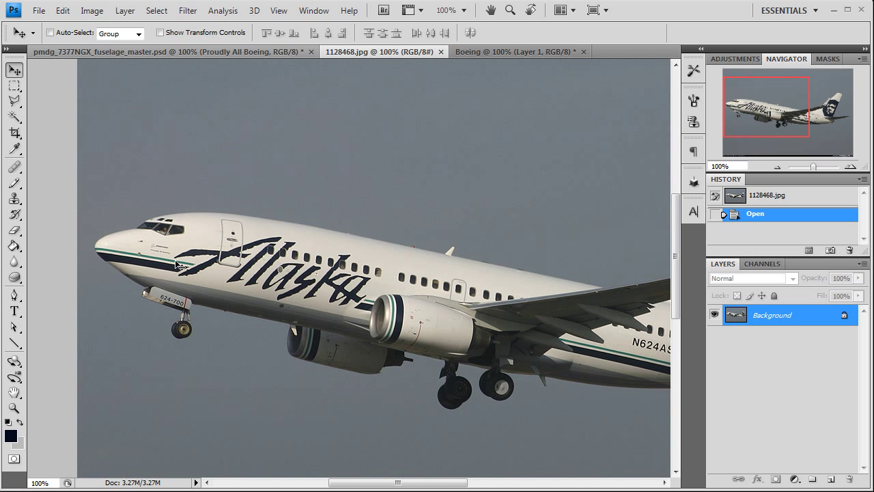
click(203, 55)
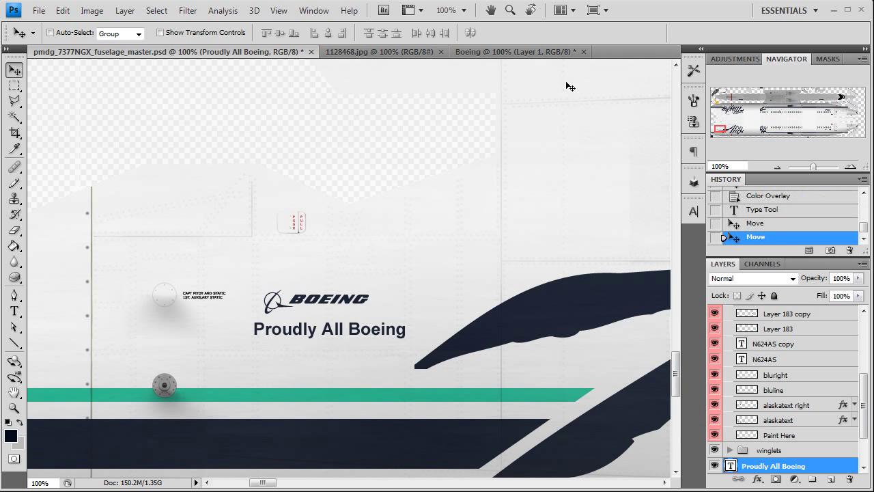
Set the caption to 5 pt and shift it slightly left under the logo.
click(693, 210)
click(600, 244)
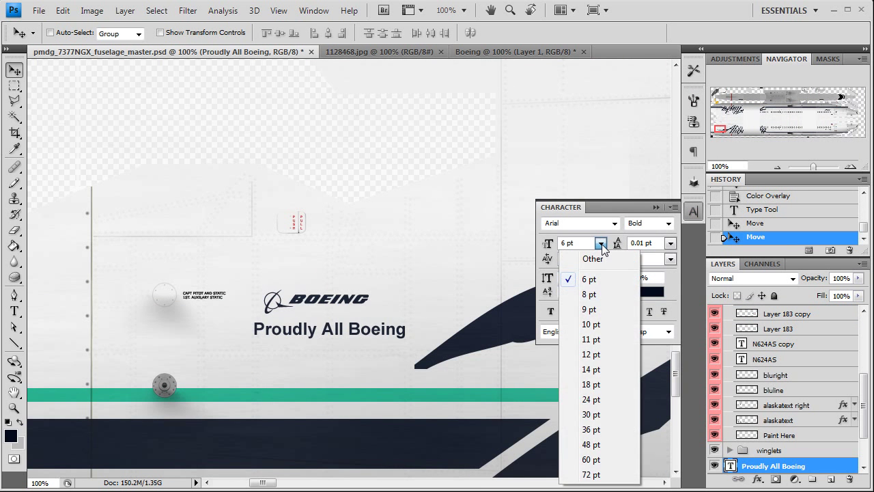
click(577, 244)
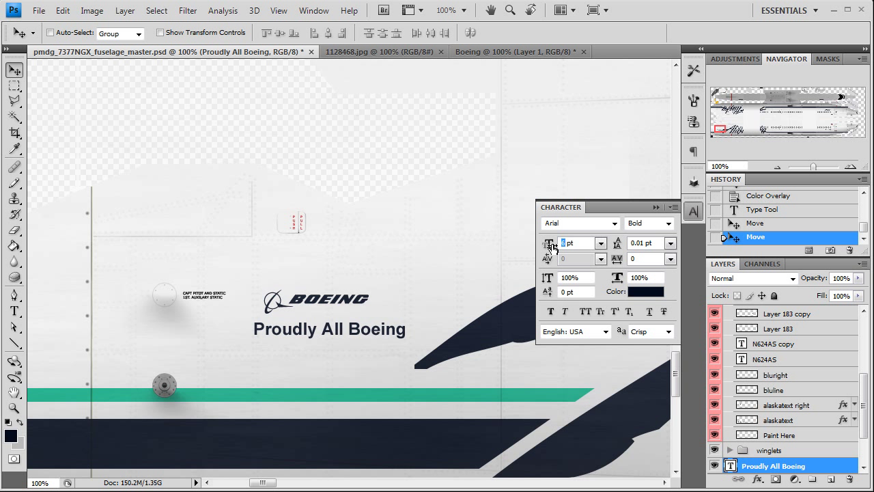
text(5)
key(Tab)
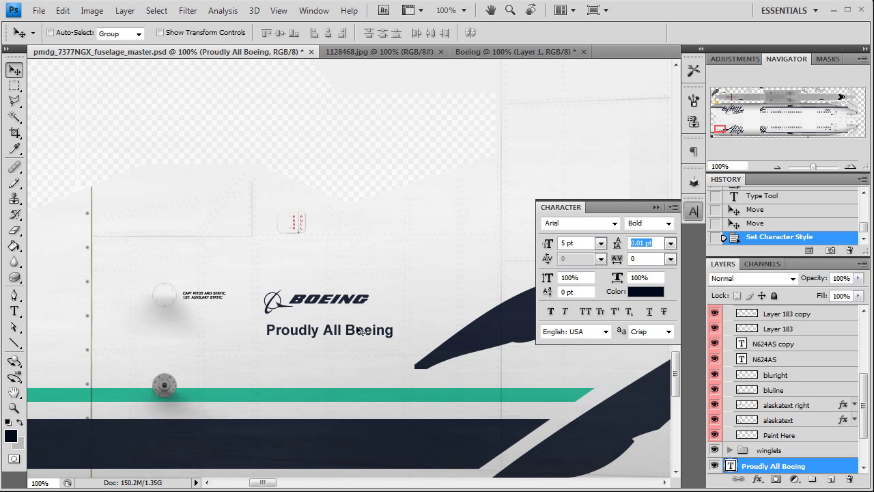
drag(361, 330, 352, 327)
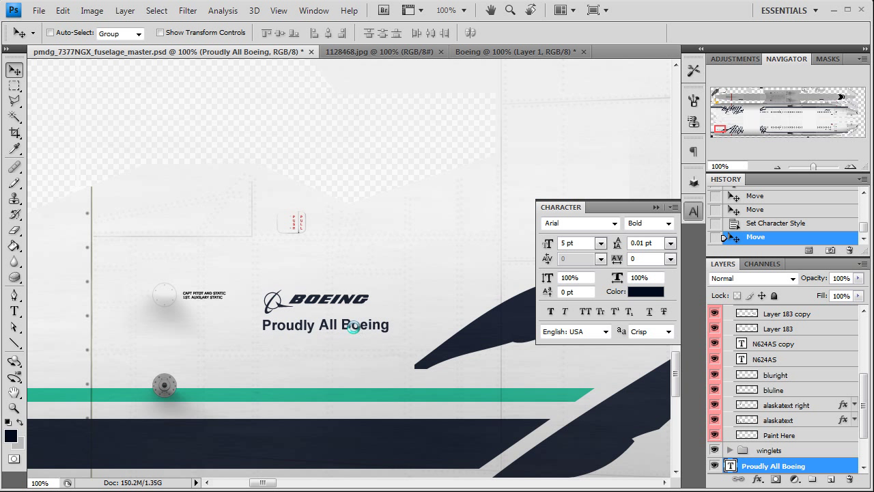
click(691, 213)
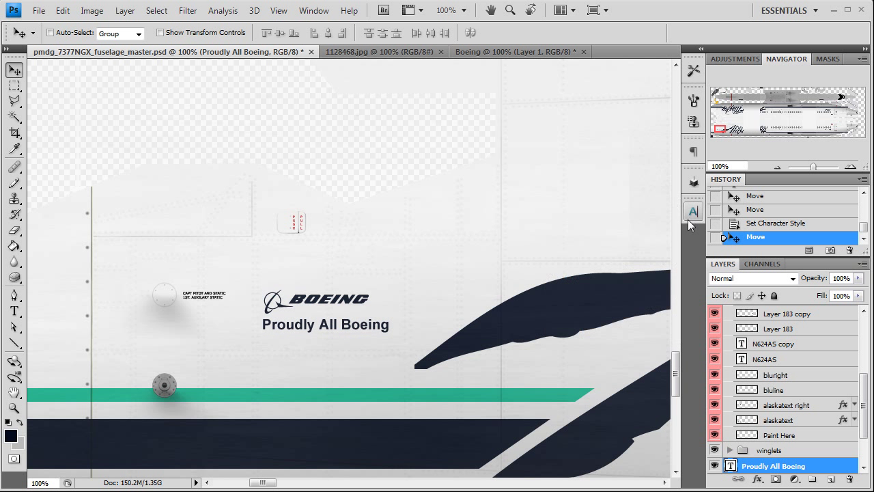
Merge Layer 184 with the Proudly All Boeing caption layer.
click(777, 167)
click(777, 167)
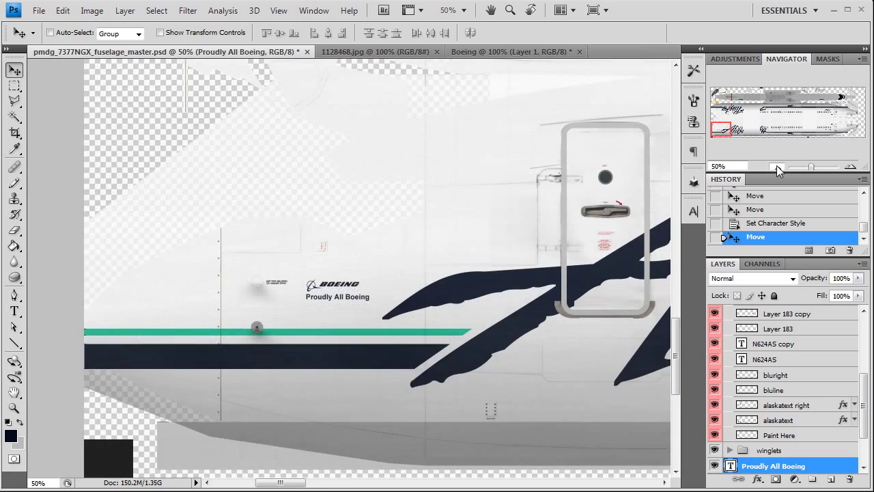
click(777, 166)
click(777, 166)
drag(730, 130, 731, 130)
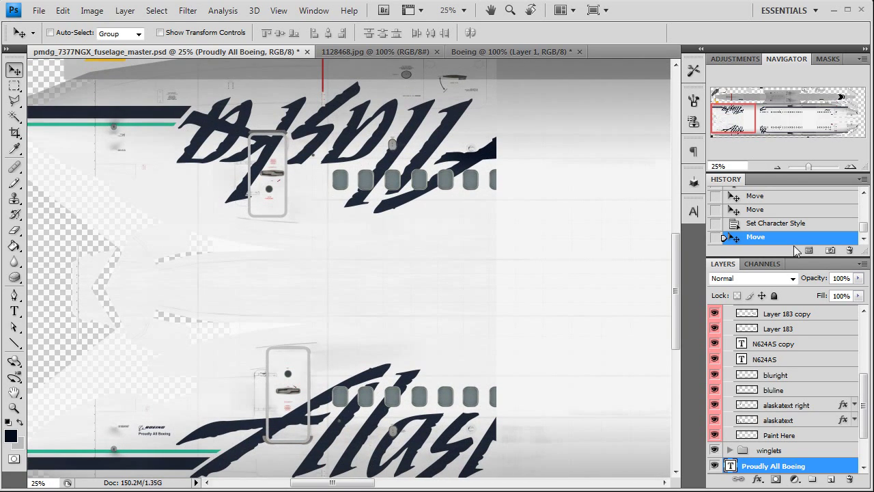
scroll(796, 391, down, 3)
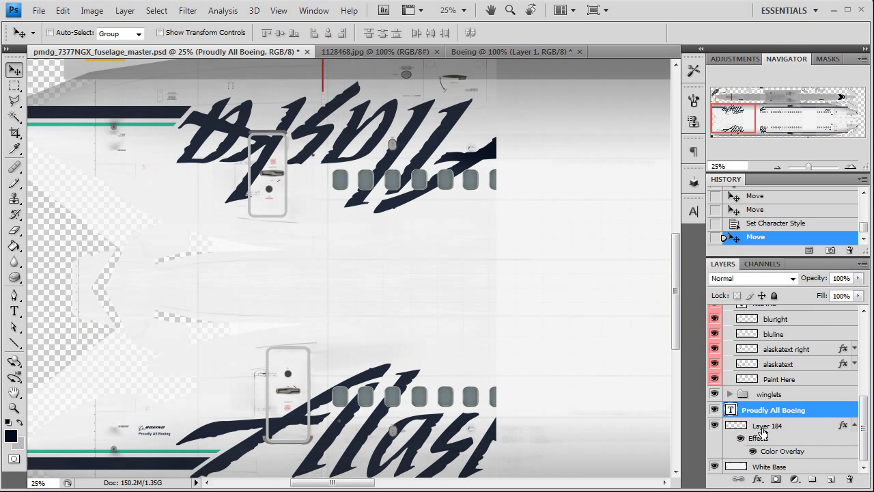
click(714, 425)
click(714, 424)
shift+click(801, 428)
right_click(800, 428)
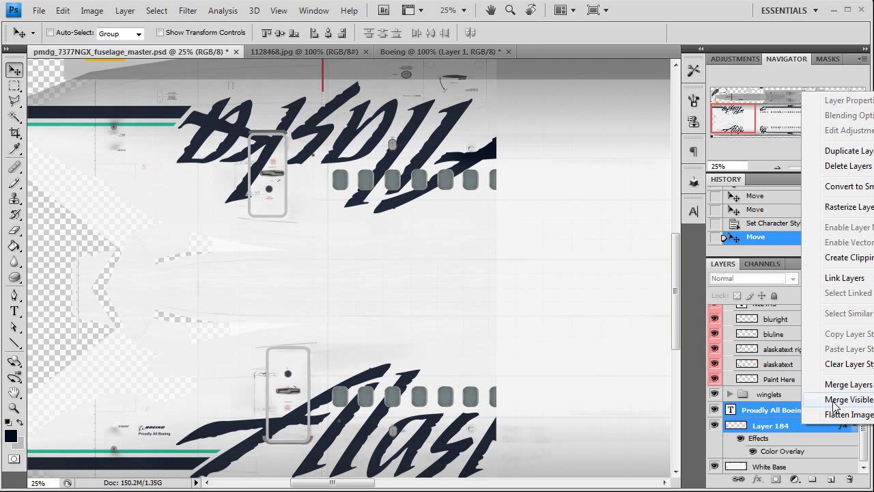
click(819, 386)
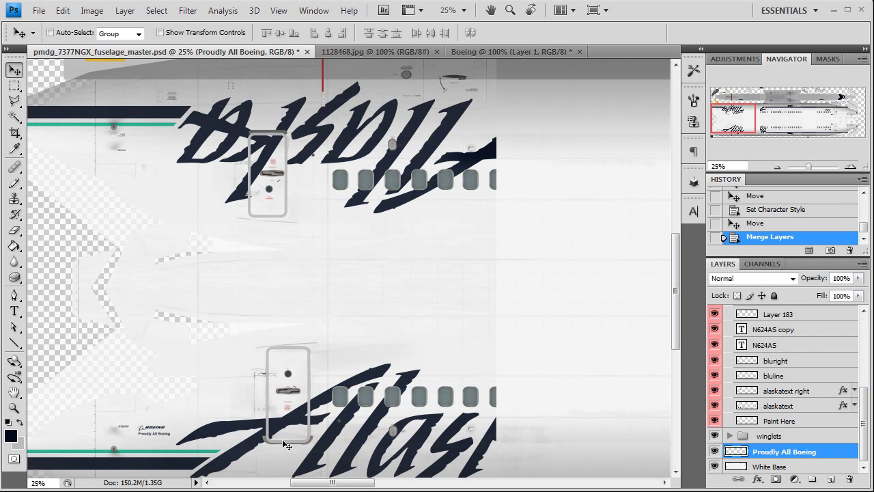
Duplicate the merged logo, move the copy to the upper fuselage side, and rotate it 180°.
right_click(828, 454)
click(861, 172)
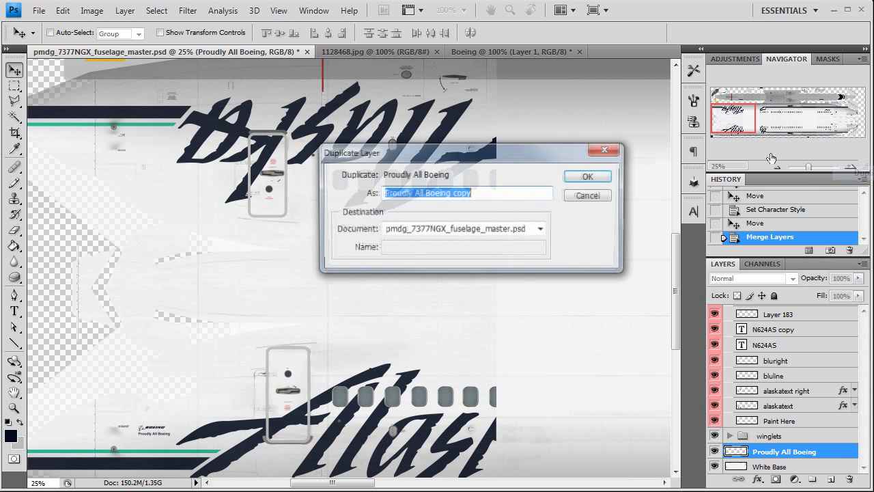
click(585, 175)
drag(174, 436, 175, 157)
click(62, 10)
mouse_move(148, 264)
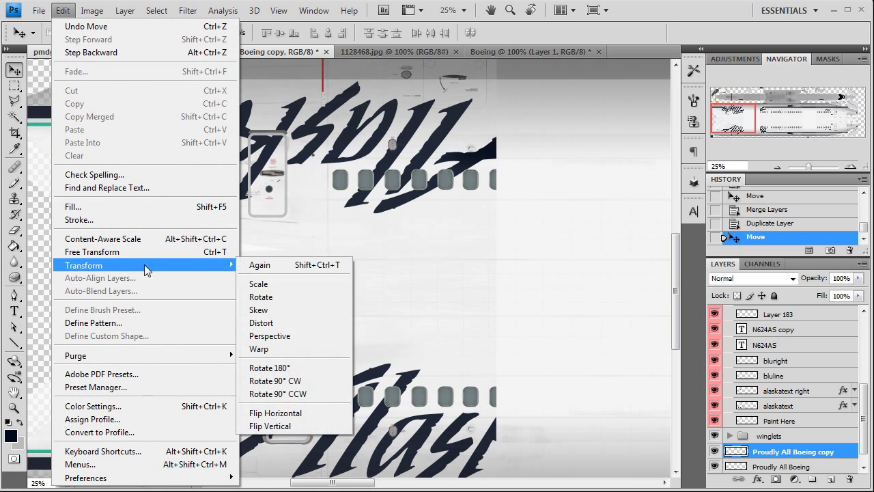
click(287, 348)
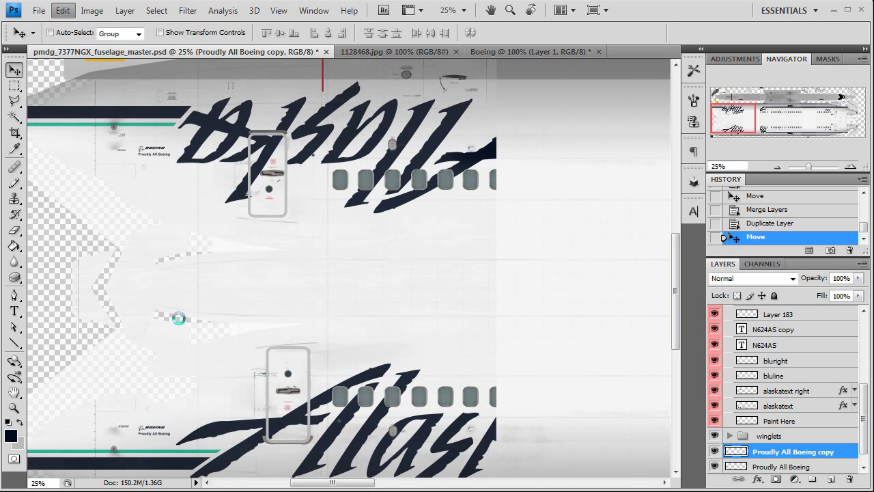
click(172, 166)
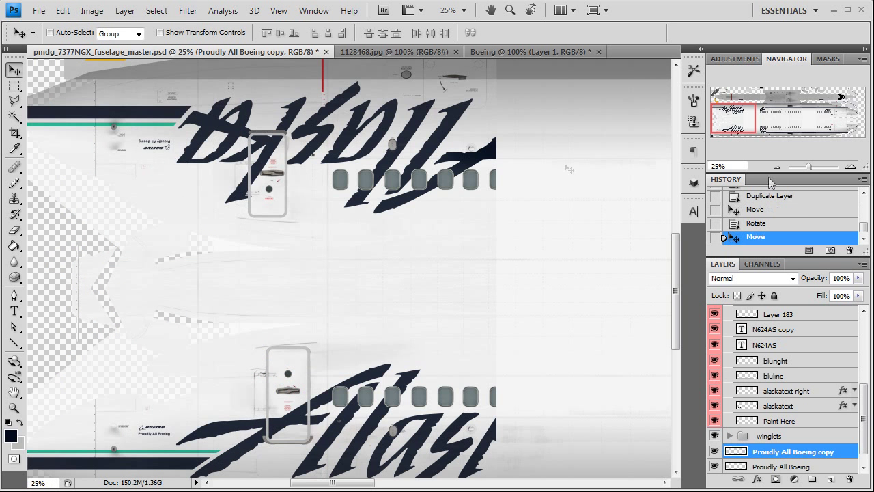
Nudge the rotated logo copy down slightly and review the whole fuselage at 12.5%.
click(850, 167)
drag(736, 117, 733, 113)
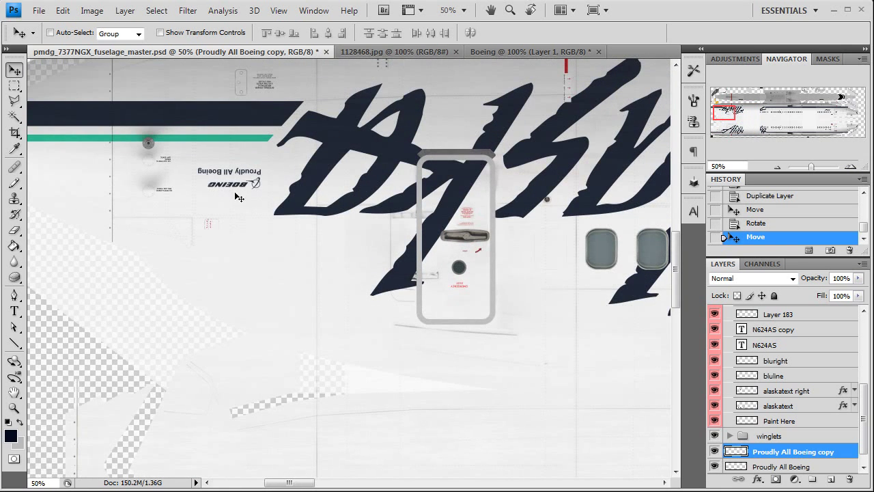
key(Down)
key(Down)
key(Down)
key(Down)
key(Down)
key(Down)
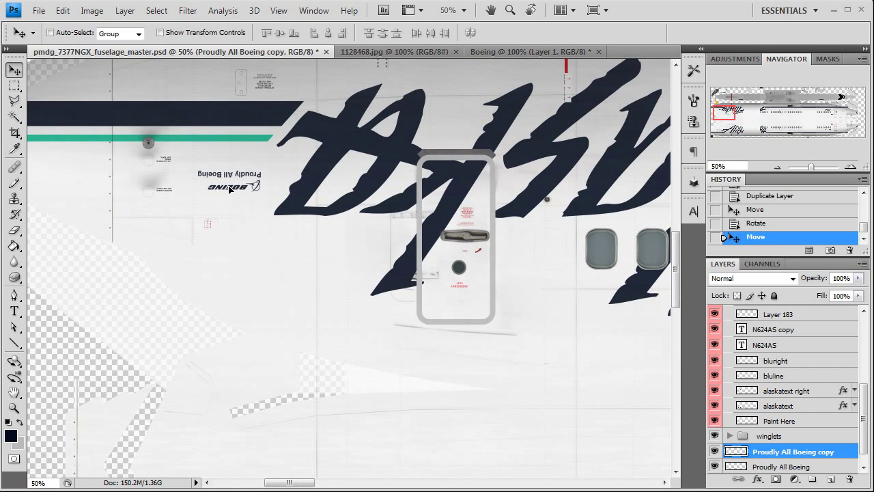
click(779, 167)
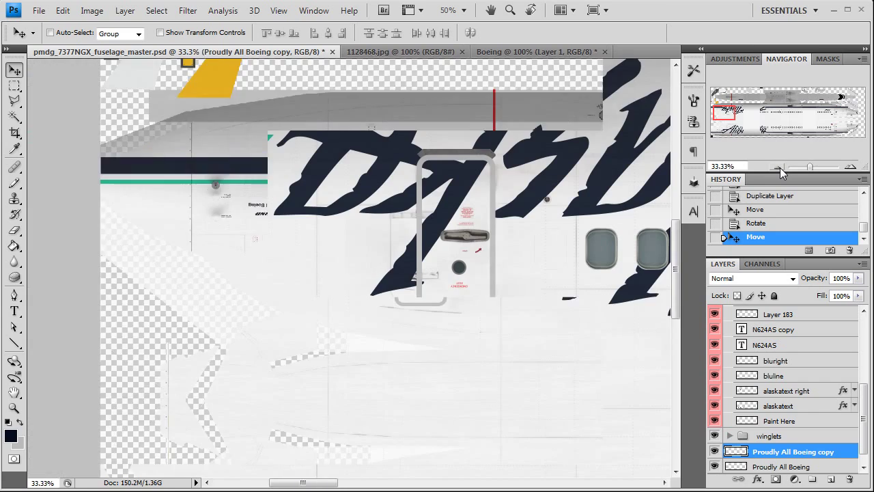
click(779, 167)
click(779, 167)
click(779, 167)
drag(739, 129, 741, 126)
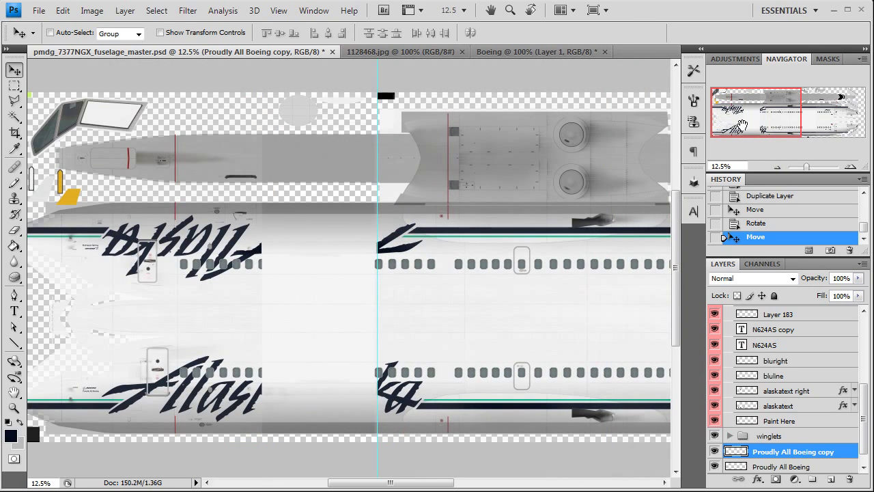
drag(725, 126, 781, 125)
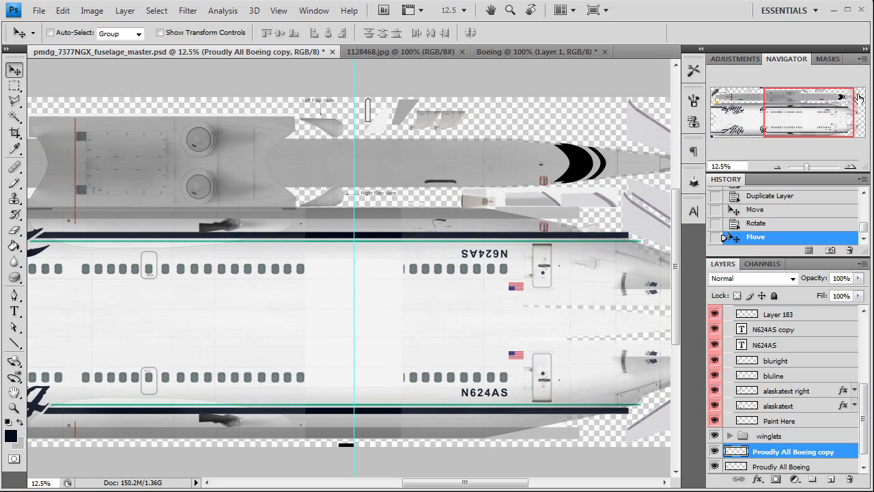
drag(819, 123, 716, 121)
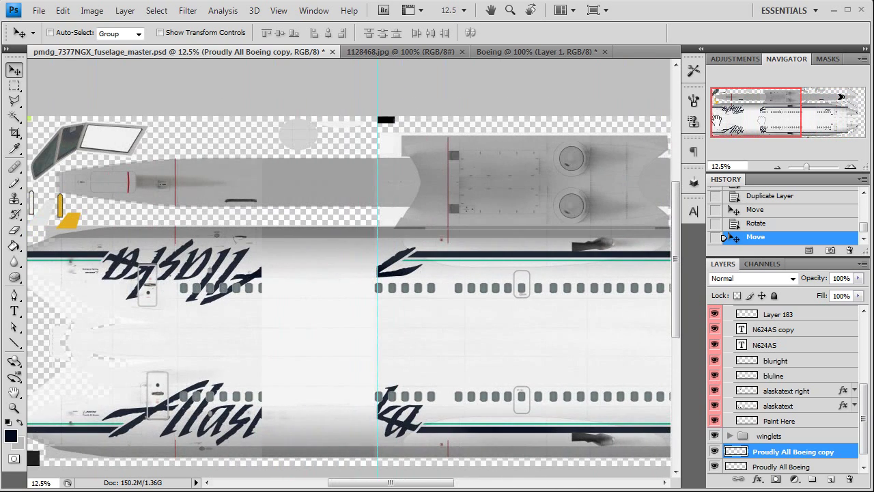
With the Polygonal Lasso chosen, drag both Proudly All Boeing layers above Paint Here and make Paint Here active.
click(13, 100)
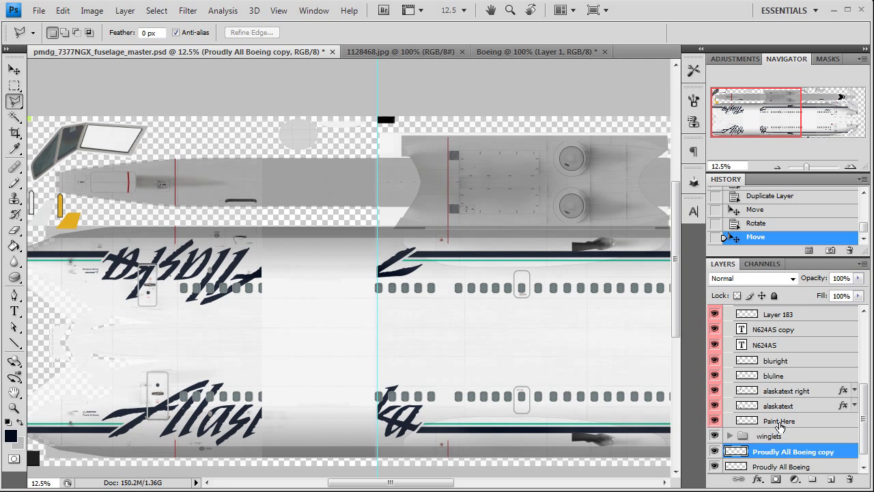
scroll(789, 429, down, 1)
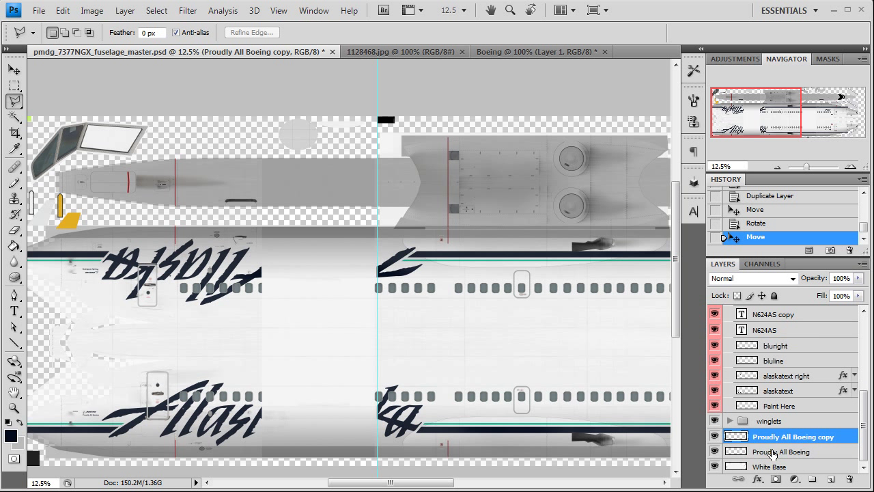
click(791, 451)
shift+click(809, 437)
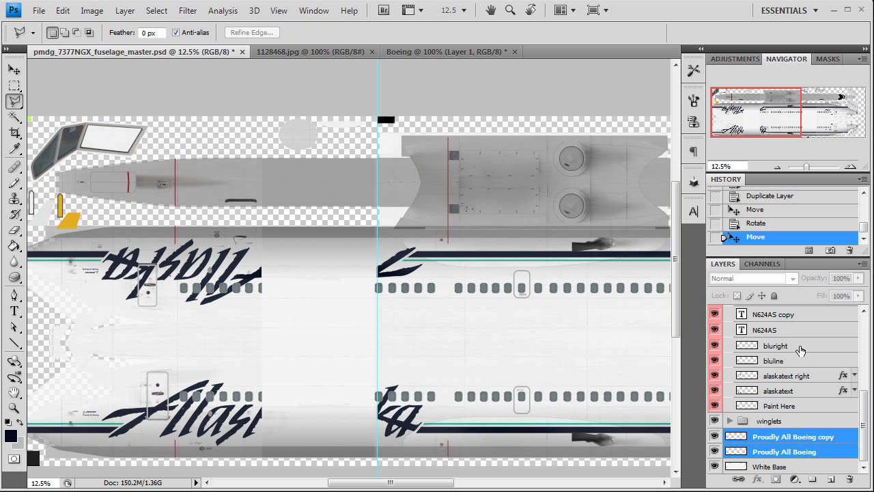
drag(840, 441, 843, 408)
click(815, 435)
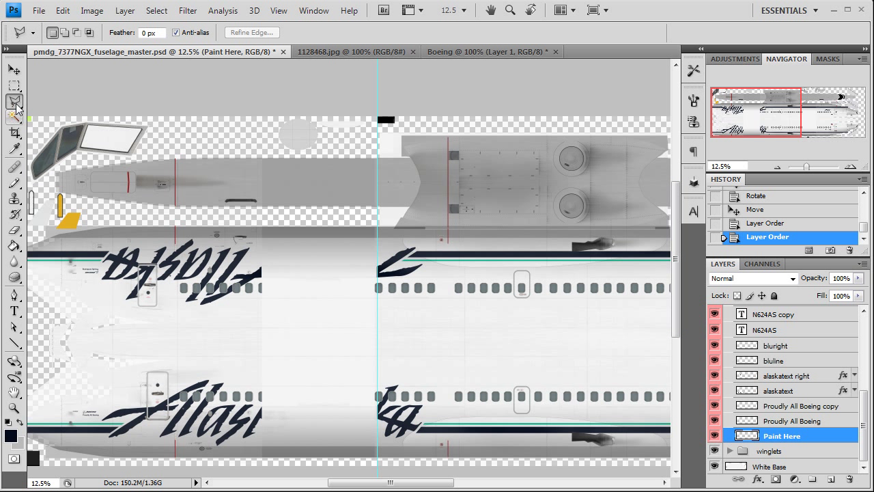
Trace a closed polygonal outline around the top belly strip, from its left end to ahead of the engine panels.
click(331, 155)
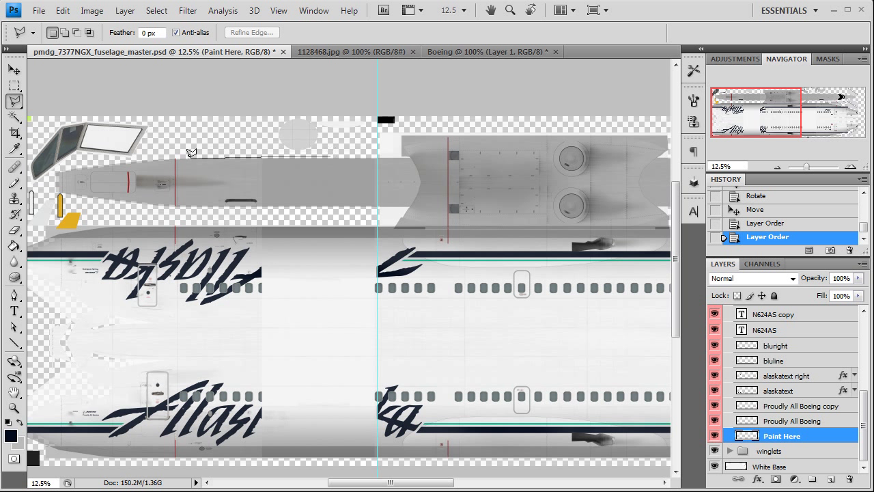
click(172, 157)
click(69, 197)
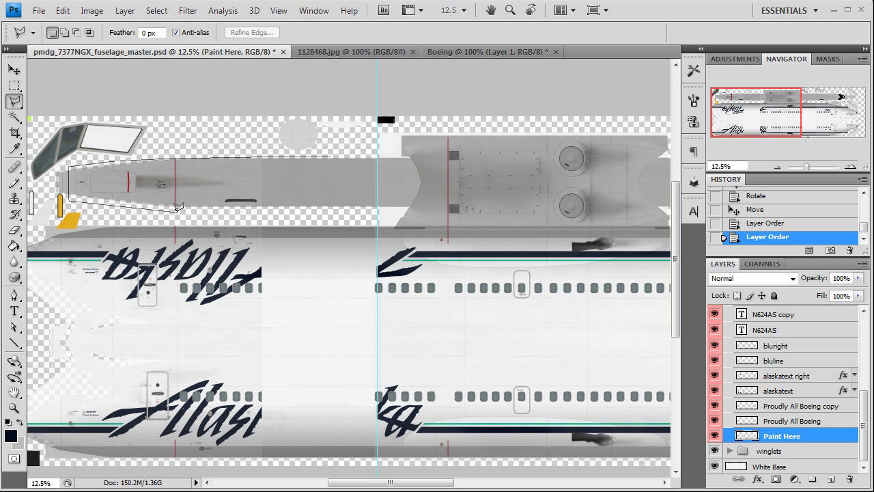
click(392, 225)
scroll(490, 225, right, 5)
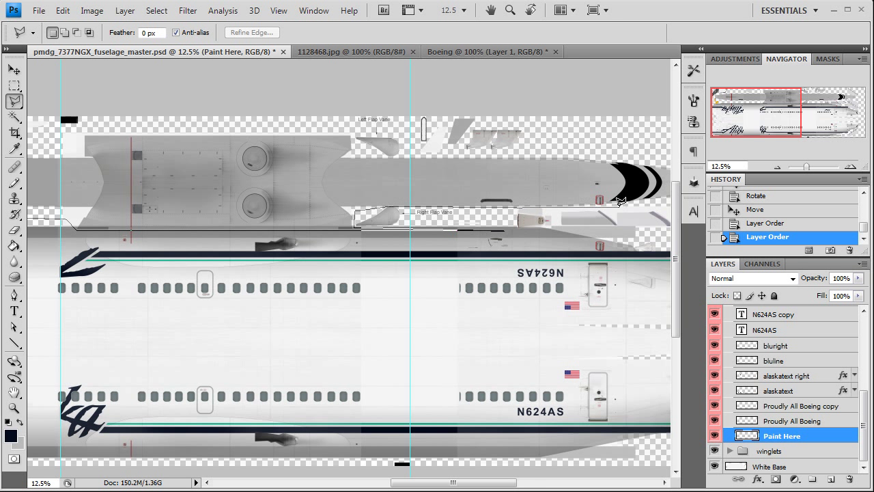
scroll(532, 204, right, 1)
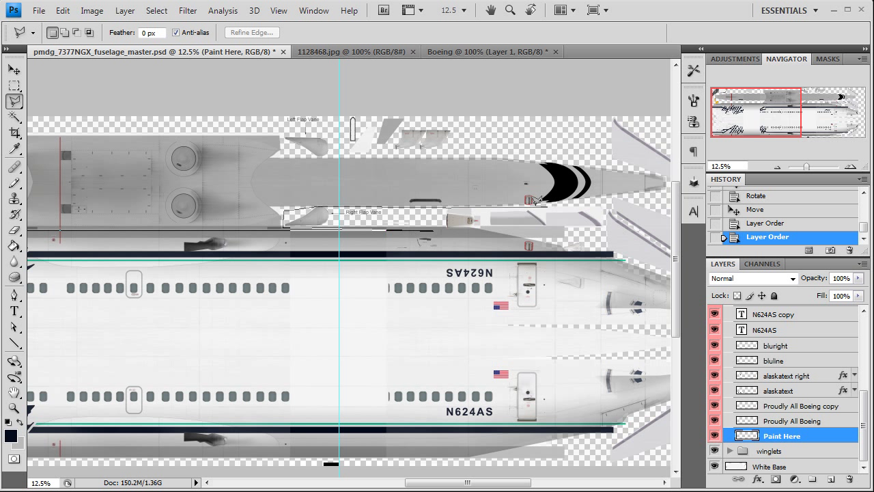
click(533, 204)
click(533, 157)
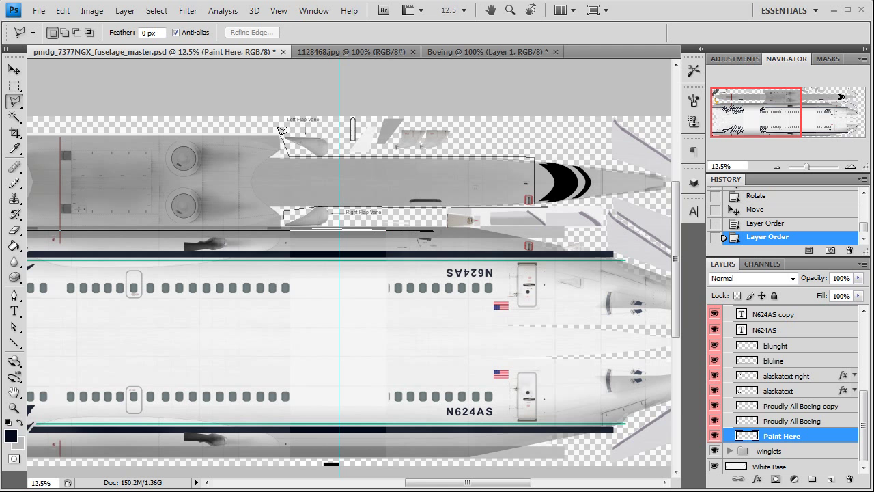
scroll(281, 128, left, 5)
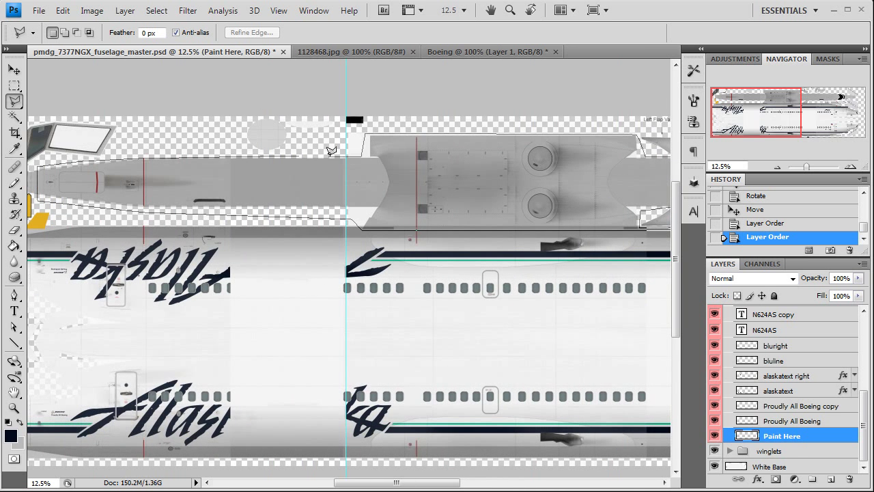
double_click(293, 151)
Hide and re-show the bluline layer to check what it contains.
scroll(789, 413, up, 1)
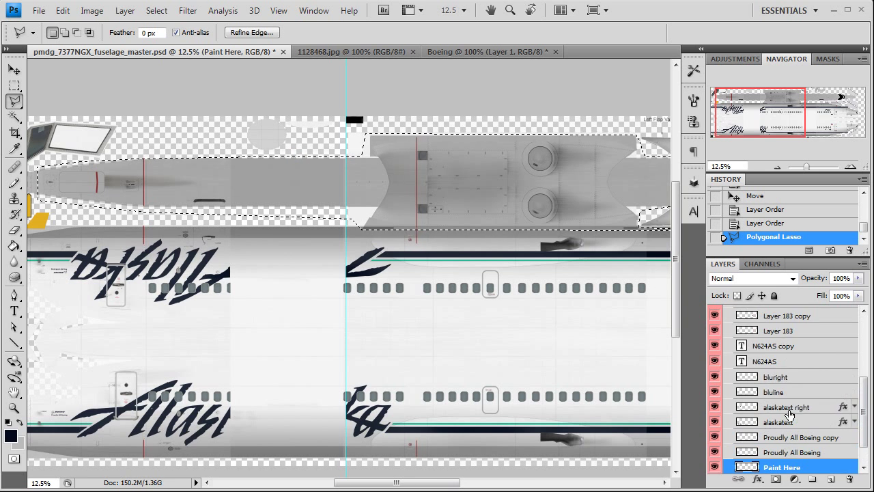
scroll(788, 413, up, 2)
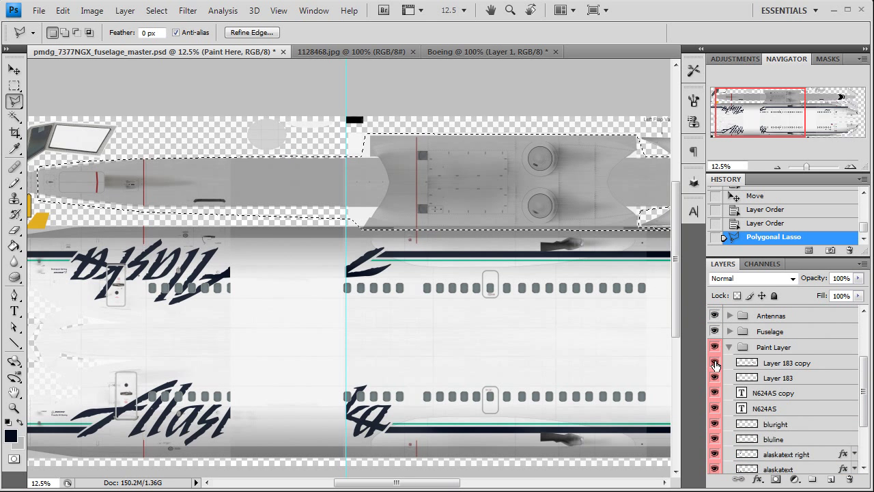
scroll(715, 389, down, 1)
click(714, 423)
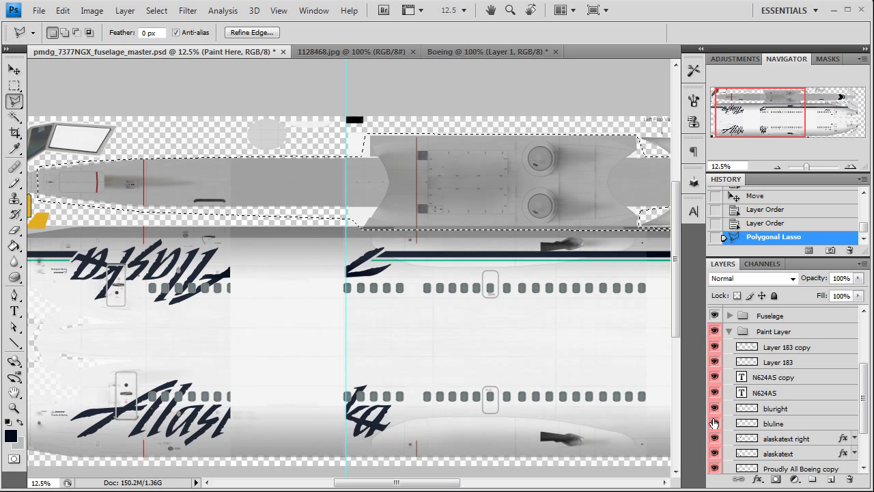
click(714, 424)
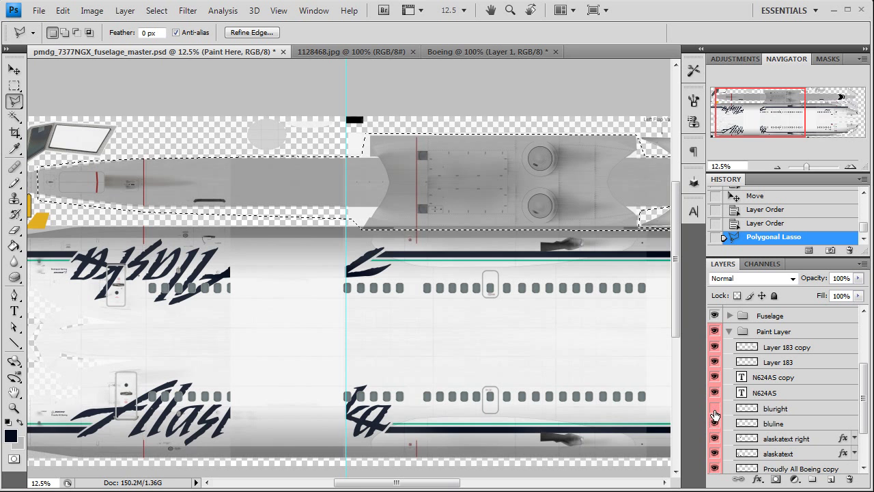
Fill the lasso-selected belly area with light grey on the bluright layer, then deselect.
click(772, 410)
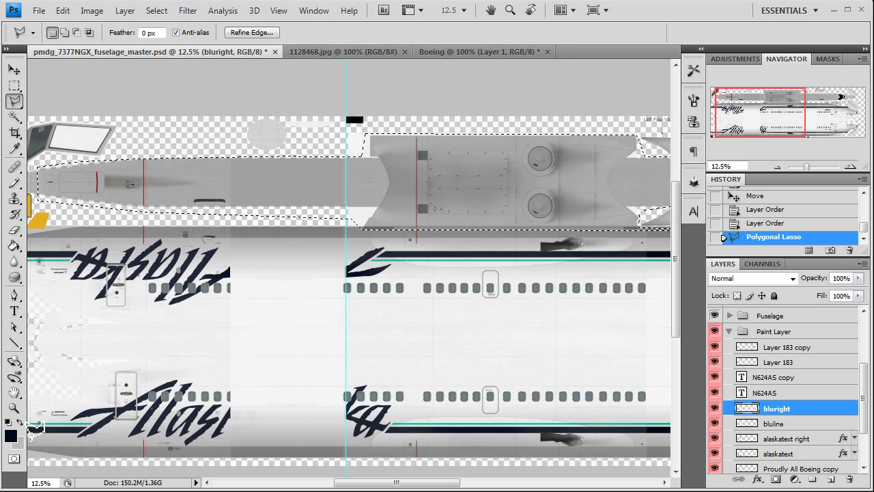
click(19, 422)
click(14, 245)
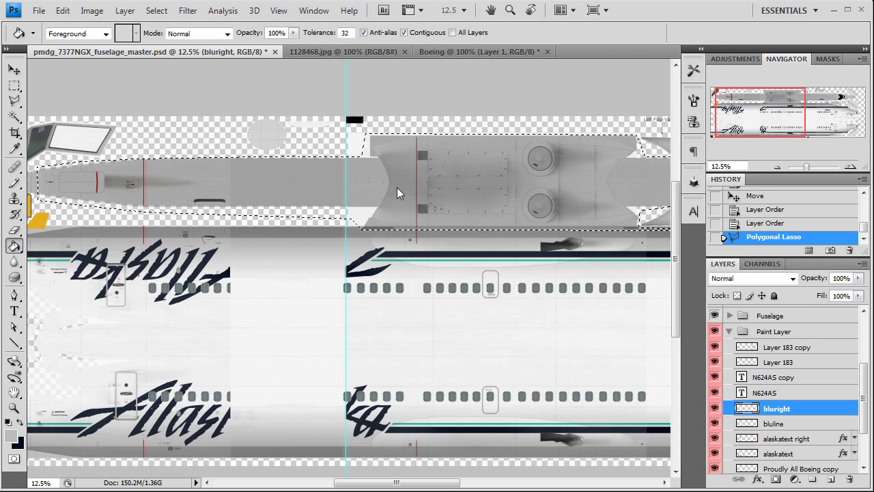
click(285, 271)
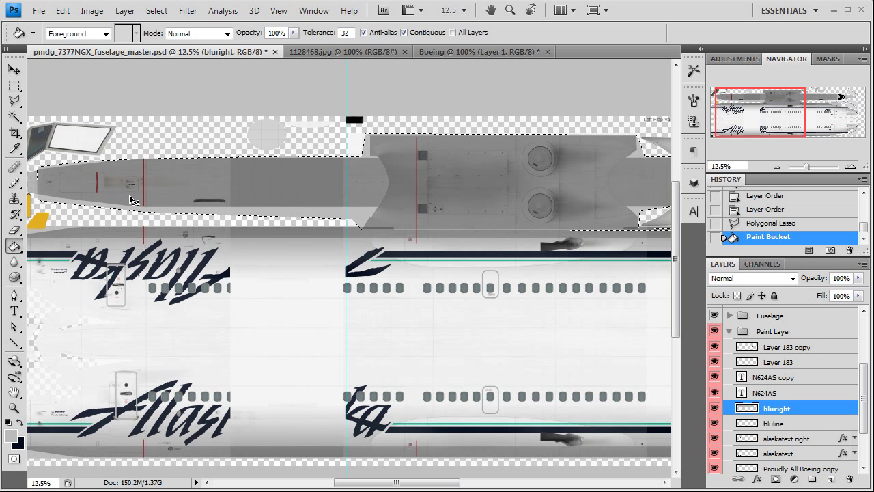
key(ctrl+d)
click(14, 70)
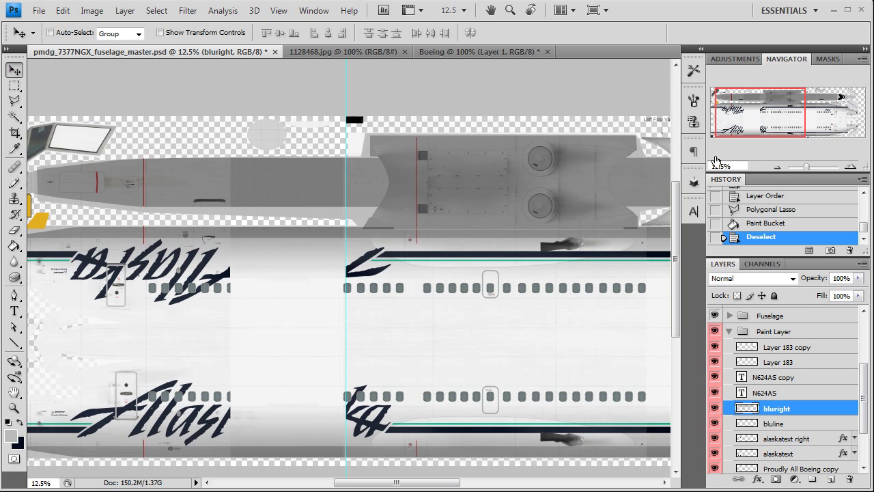
Zoom in to 66.7% to inspect the cabin windows and stripes, then zoom back out to 25%.
drag(759, 126, 756, 127)
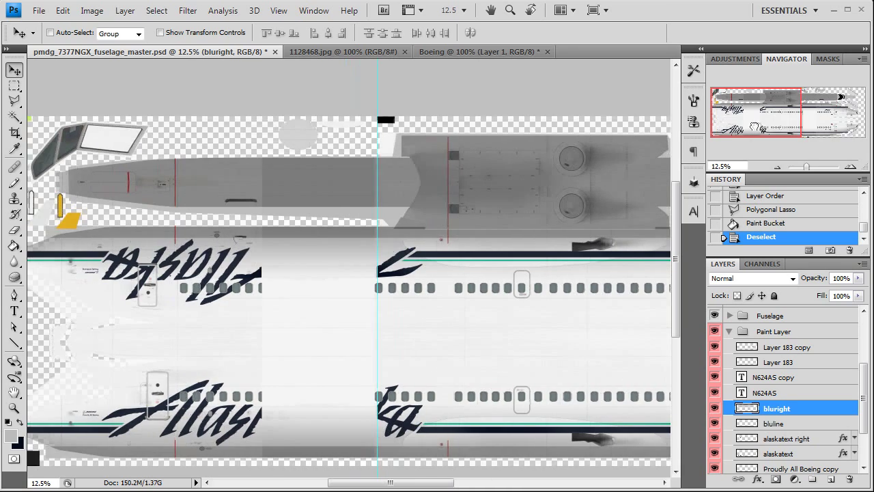
click(850, 167)
click(850, 168)
click(850, 168)
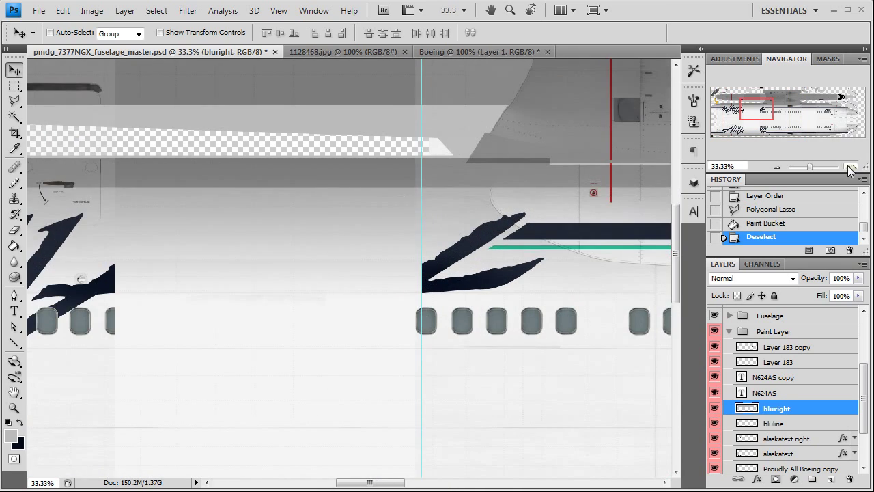
click(849, 168)
click(850, 168)
drag(763, 109, 785, 107)
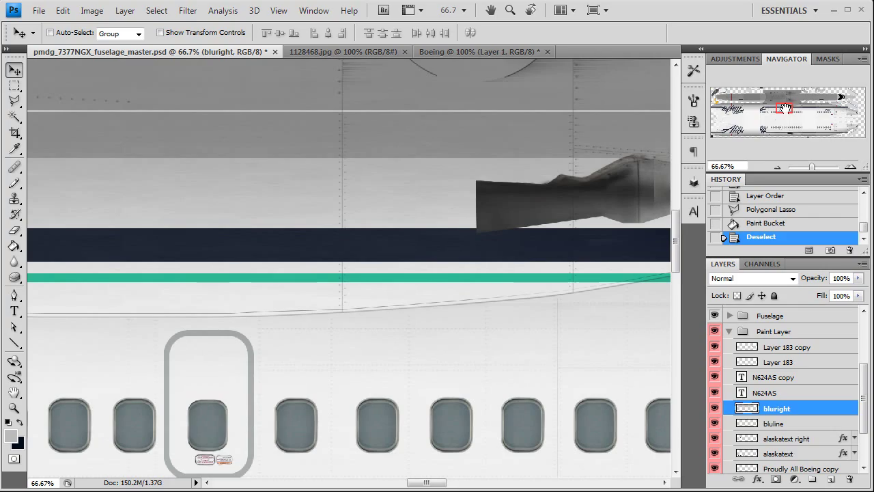
click(776, 167)
click(776, 167)
click(777, 167)
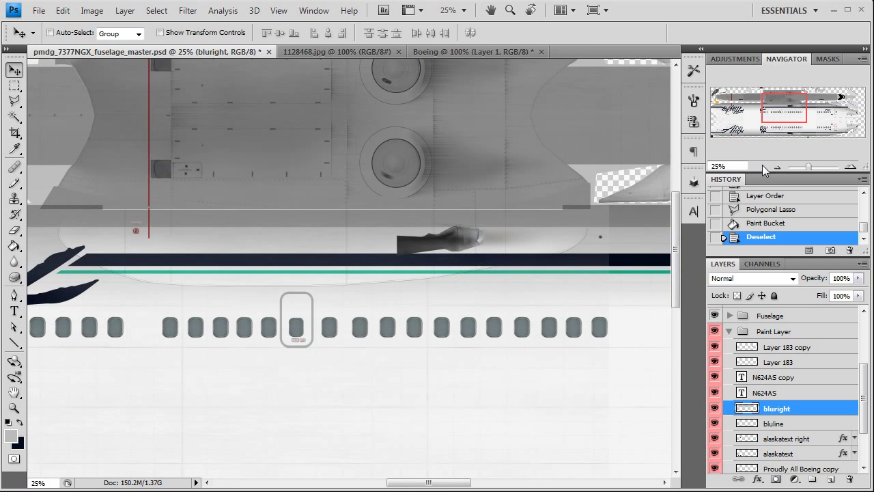
Select the thin dark belly seam and paint over it in light grey with a 150-pixel pencil.
click(15, 85)
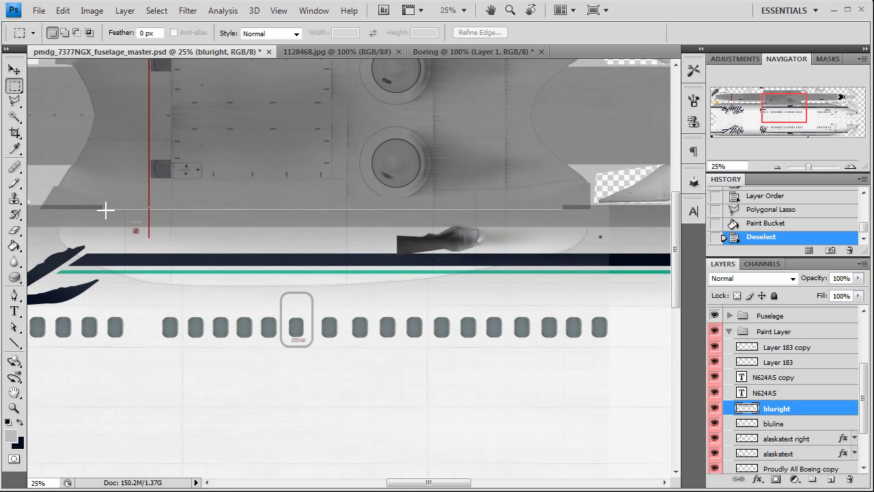
drag(260, 207, 569, 213)
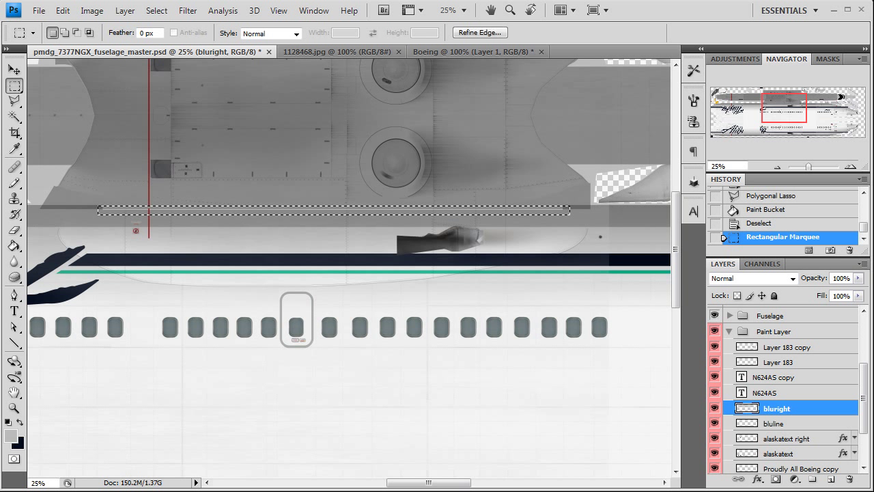
click(14, 183)
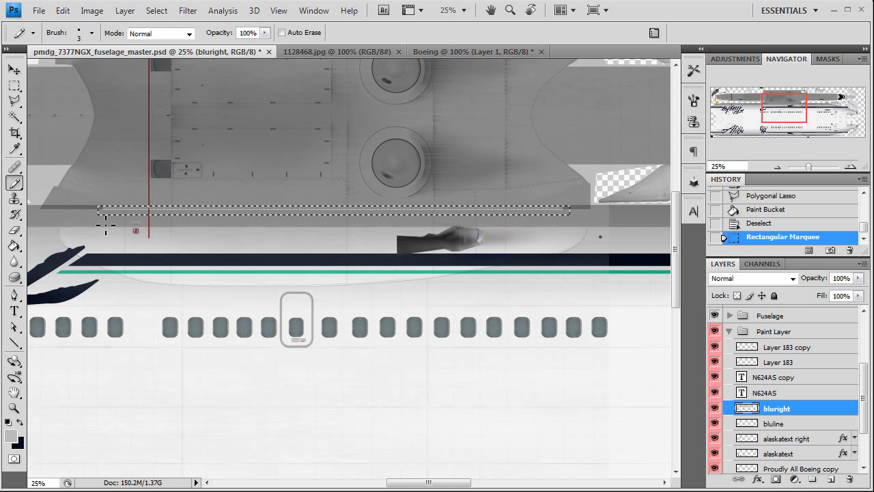
key(bracketright)
key(bracketright)
key(bracketright)
key(bracketright)
key(bracketright)
key(bracketright)
key(bracketright)
key(bracketright)
key(bracketright)
key(bracketright)
key(bracketright)
key(bracketright)
key(bracketright)
key(bracketright)
key(bracketright)
key(bracketright)
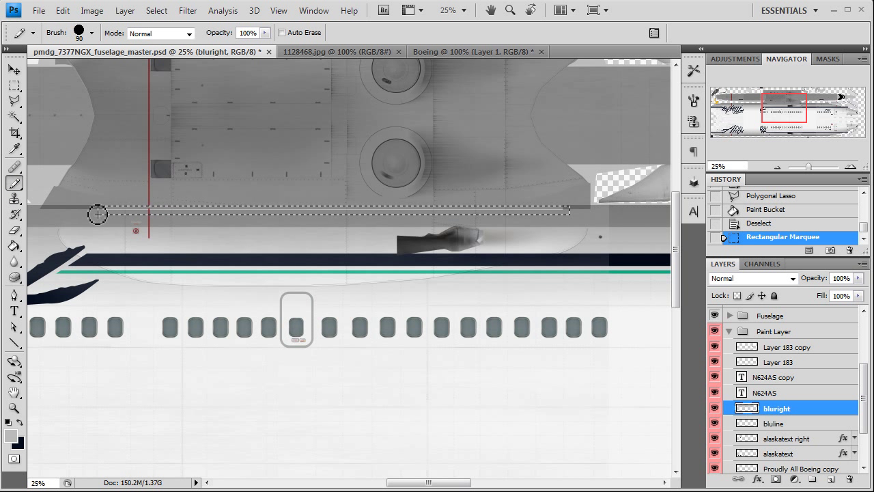
mouse_move(93, 212)
mouse_down()
mouse_move(586, 208)
mouse_move(445, 202)
mouse_up()
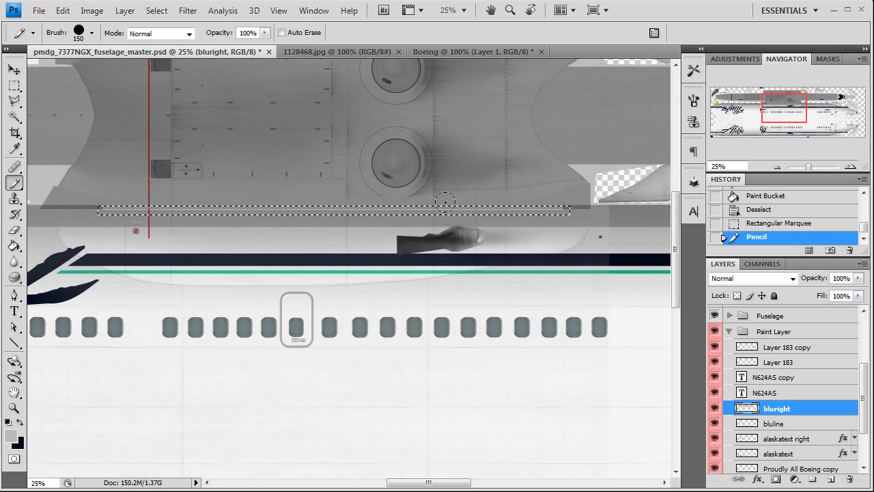
key(ctrl+d)
click(14, 71)
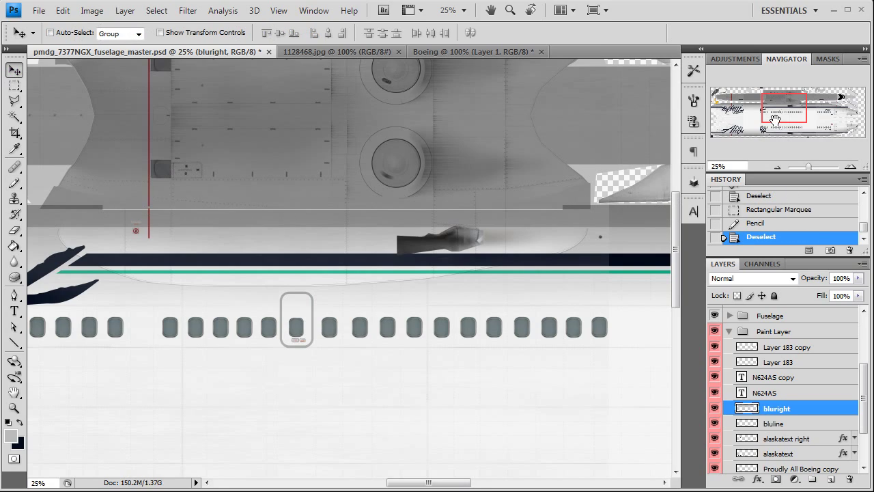
drag(770, 116, 719, 112)
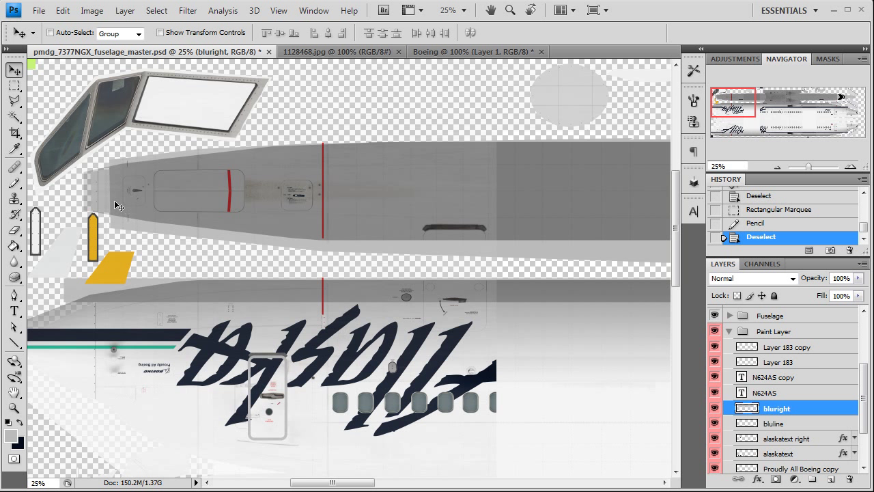
Select the light gap at the belly's nose end and pencil it grey.
click(13, 85)
drag(98, 164, 116, 214)
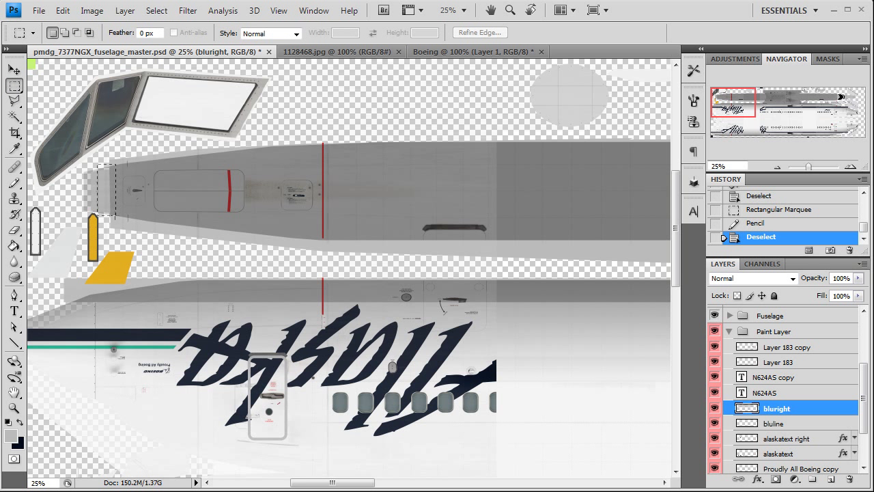
click(14, 183)
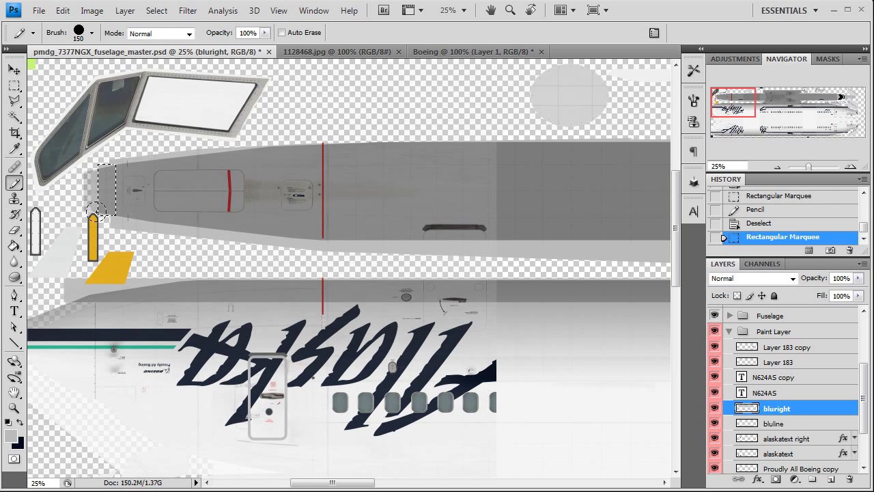
drag(104, 217, 106, 167)
key(ctrl+d)
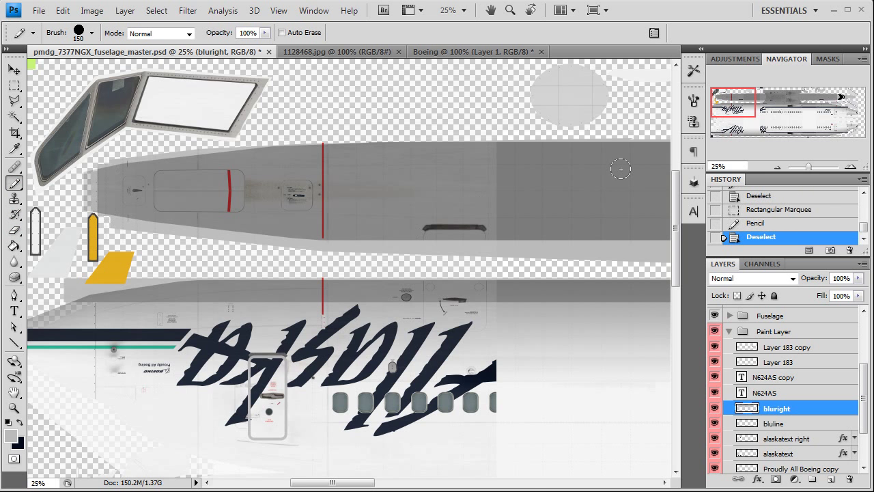
Pan to the tail section with N624AS and back to the nose to check the belly.
drag(744, 104, 832, 106)
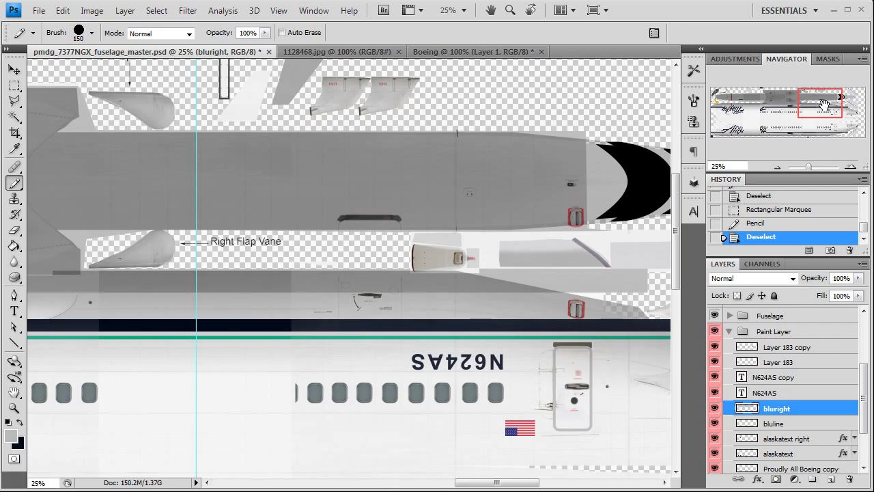
drag(822, 103, 721, 104)
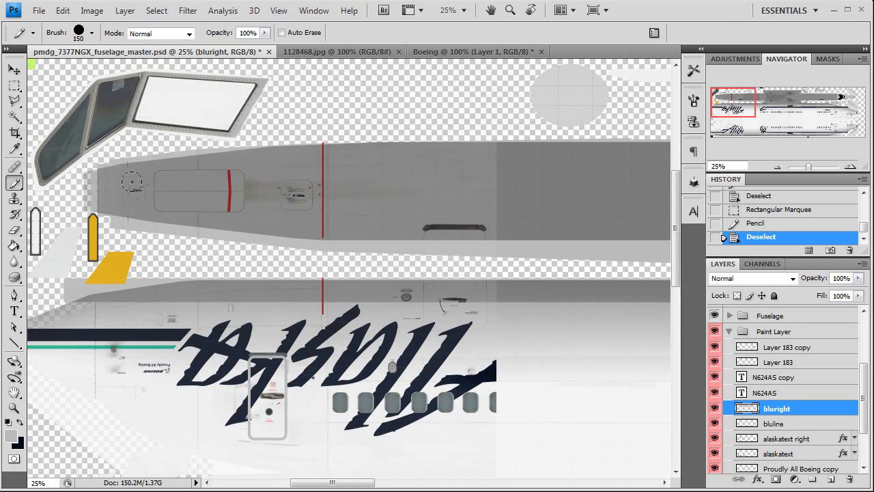
scroll(529, 205, down, 5)
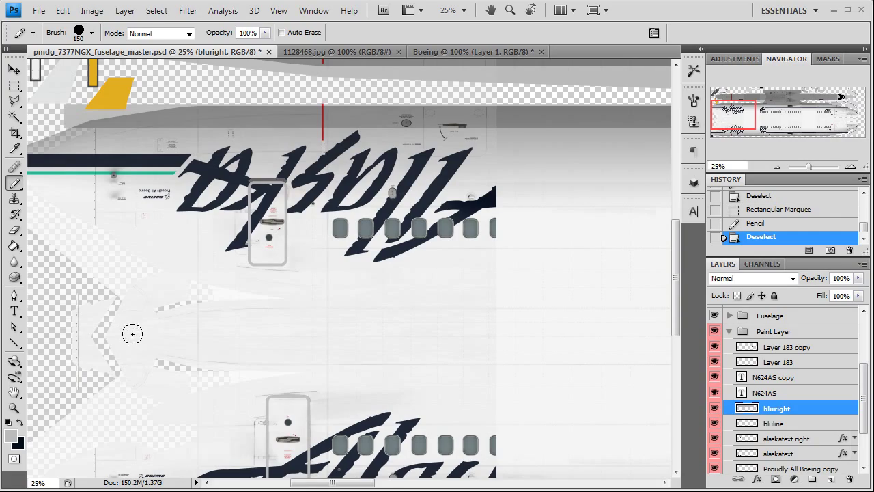
mouse_move(728, 126)
mouse_down()
mouse_move(728, 115)
mouse_move(836, 109)
mouse_move(730, 113)
mouse_up()
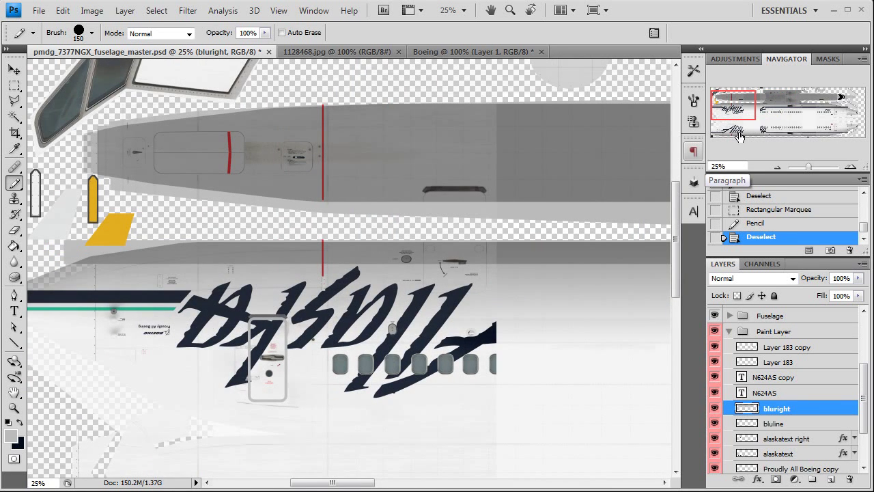